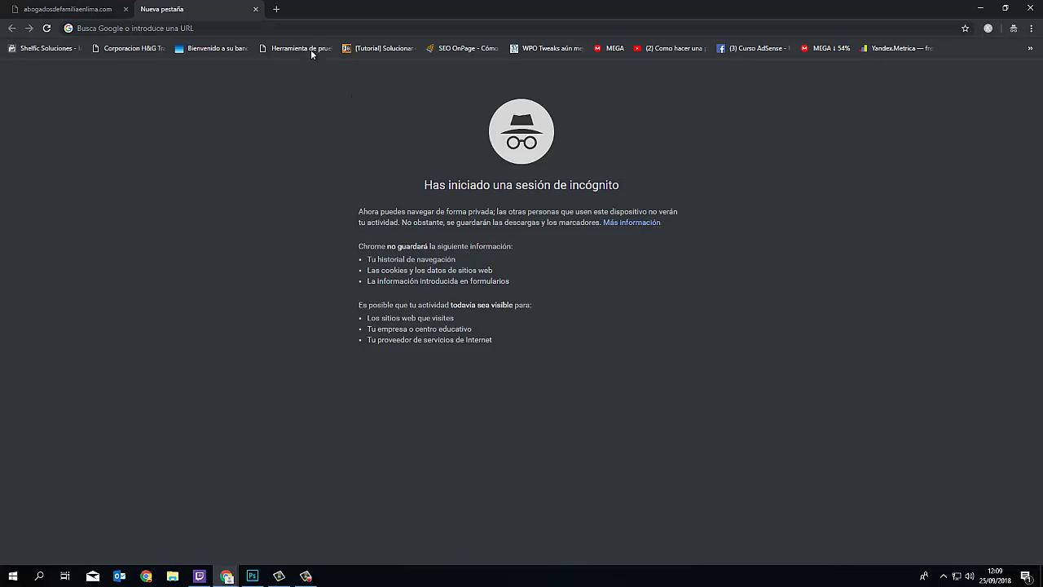
Load banahosting.com in the incognito tab from the address bar suggestion.
left_click(305, 31)
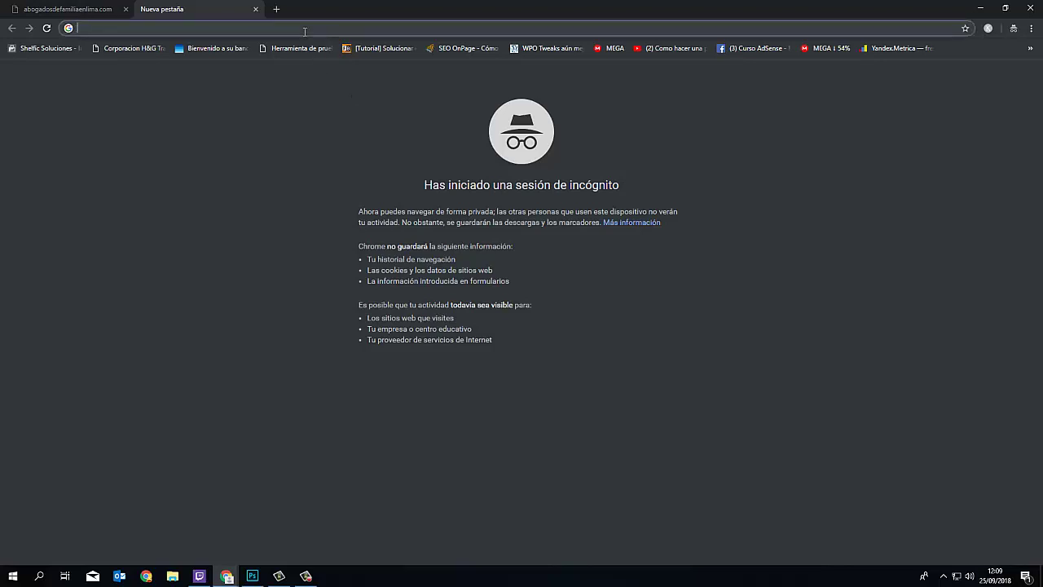
type("ba")
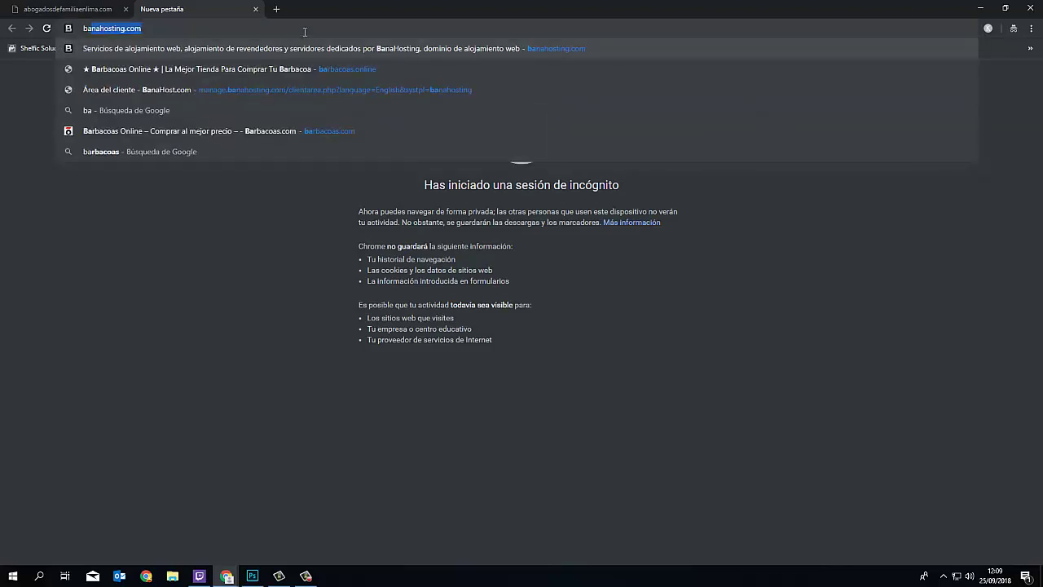
key("Return")
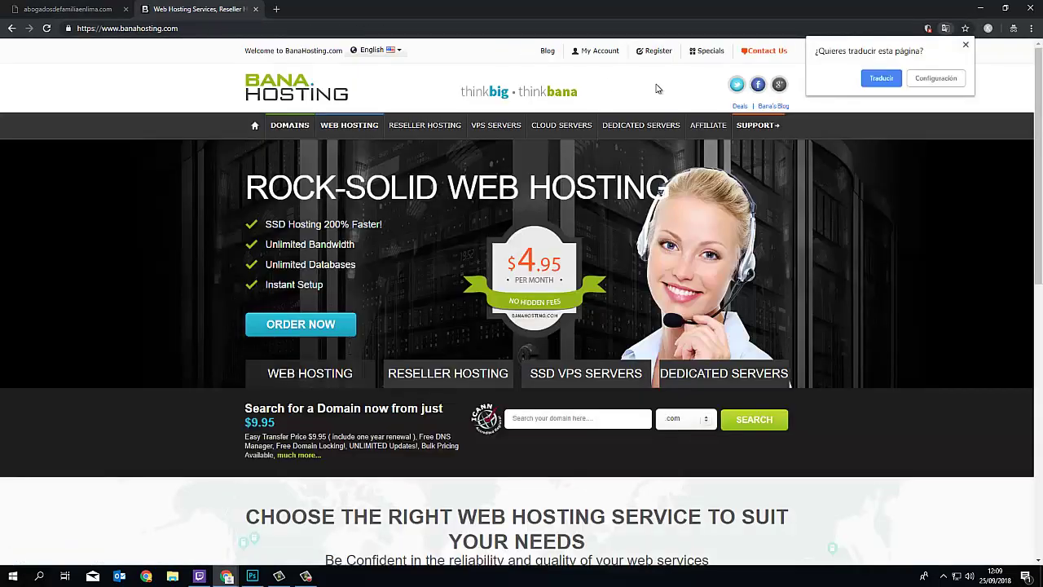
Dismiss the translate offer, log into the client area with saved credentials, and open My Services.
left_click(657, 88)
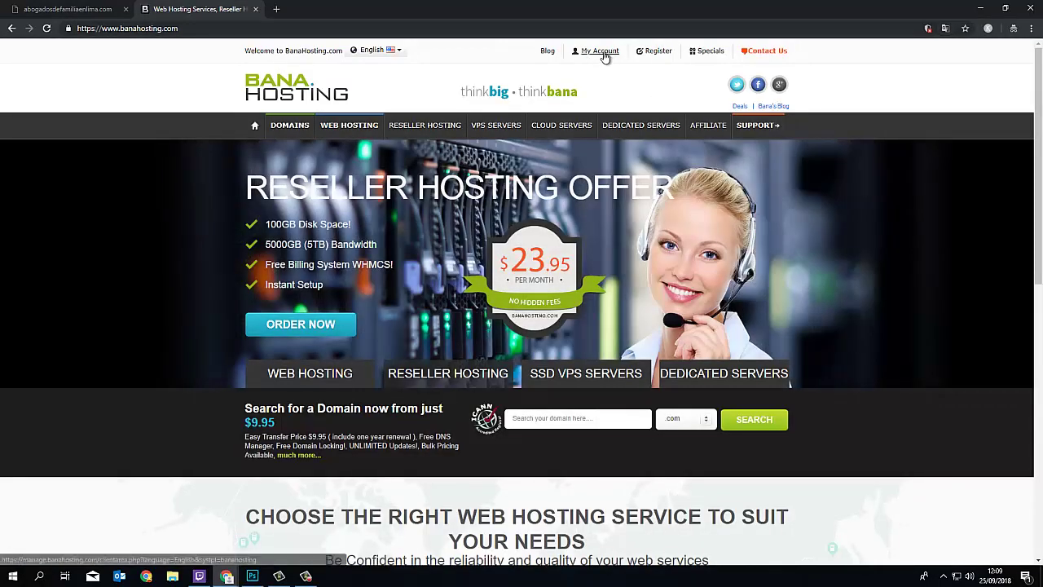
left_click(599, 52)
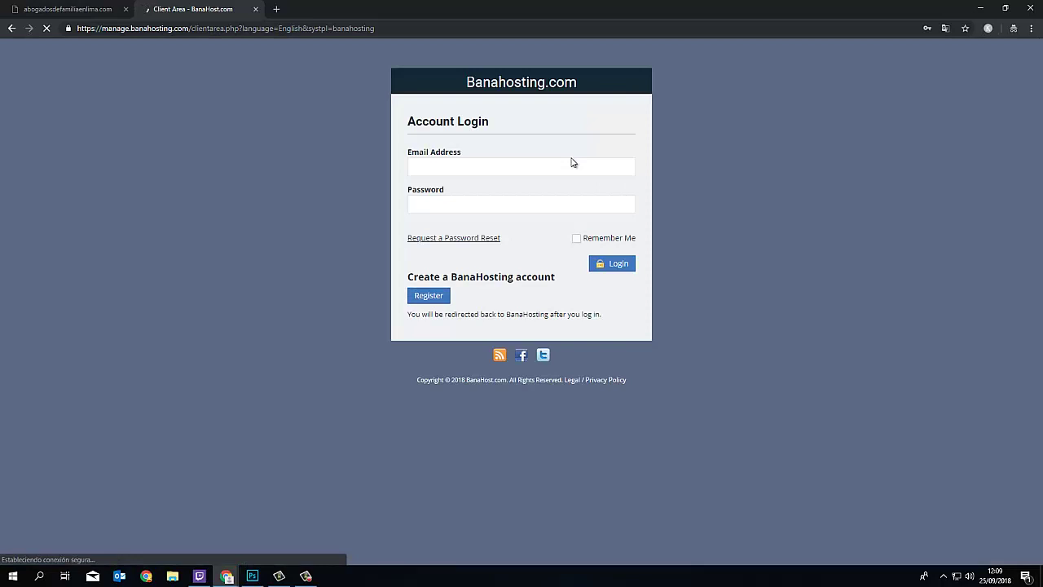
left_click(572, 163)
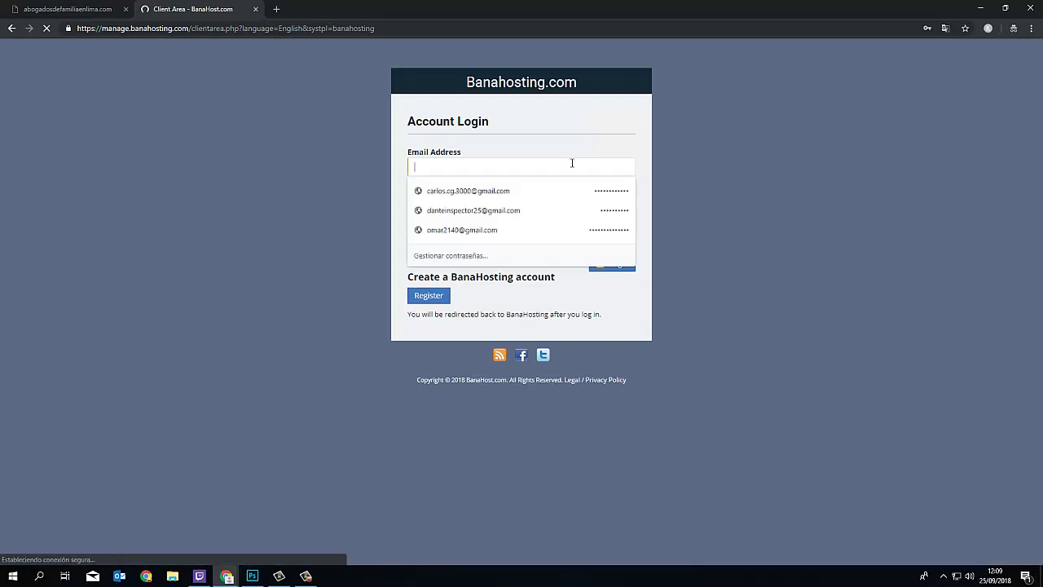
type("m")
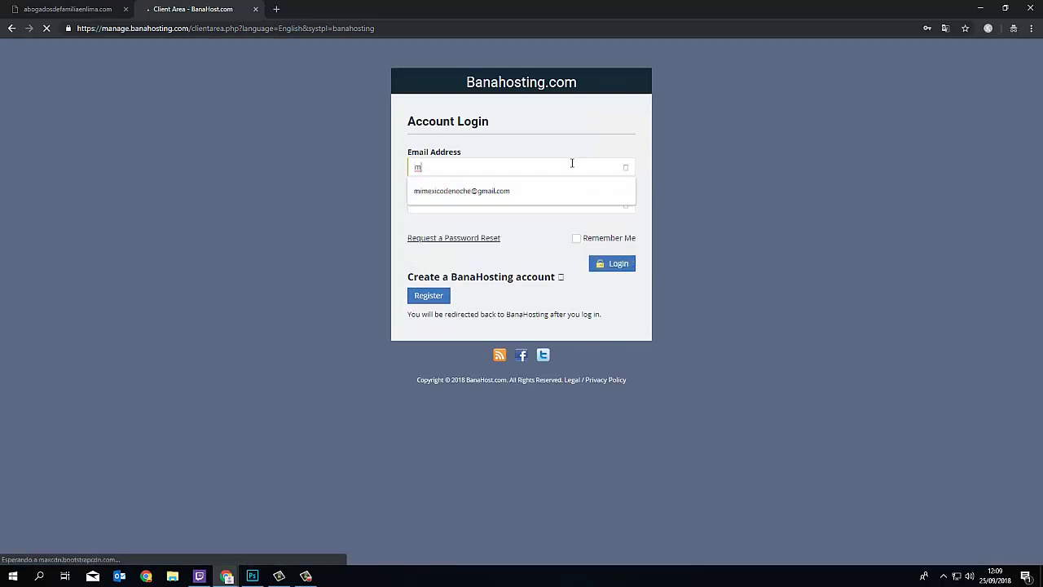
type("a")
key("Tab")
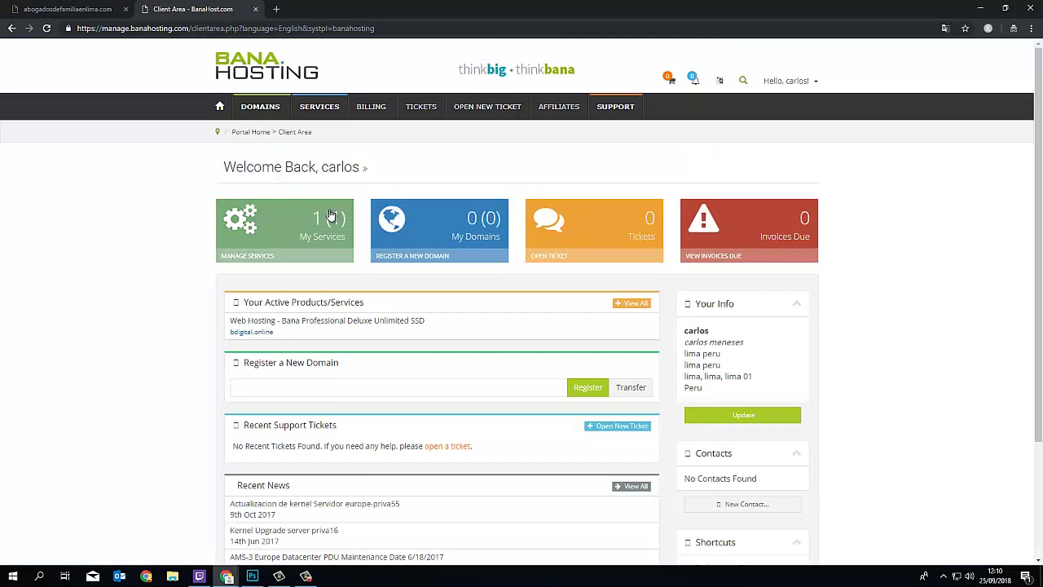
left_click(307, 245)
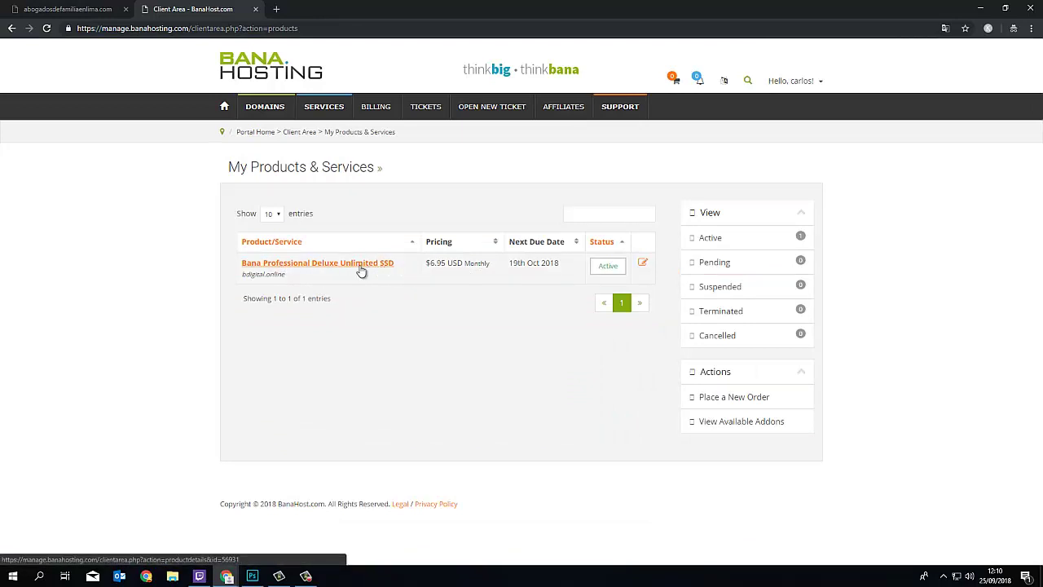
Open the Bana Professional Deluxe Unlimited SSD plan details and log in to its cPanel.
left_click(362, 271)
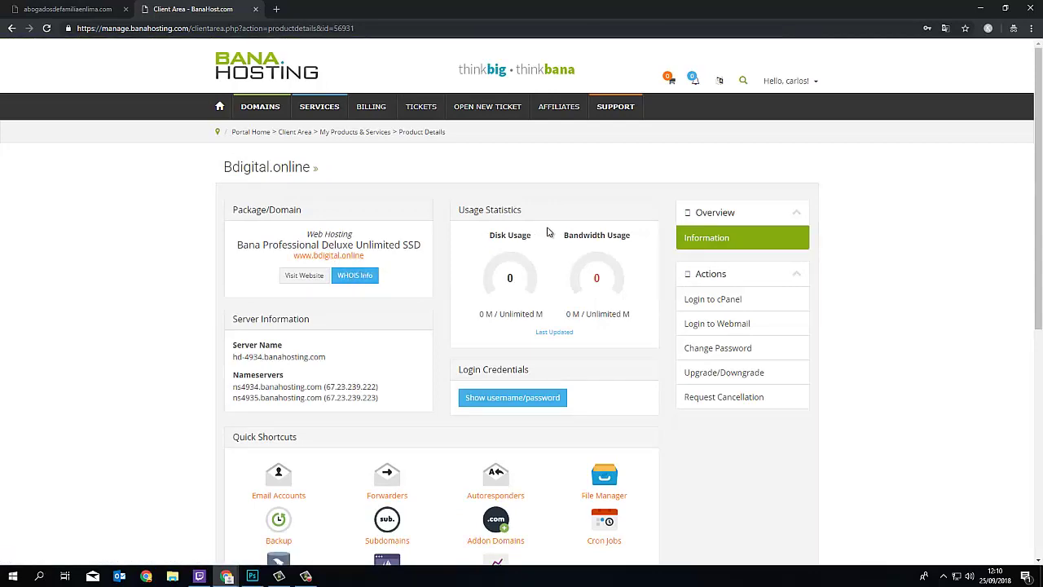
scroll(547, 230, "down", 2)
scroll(548, 232, "up", 2)
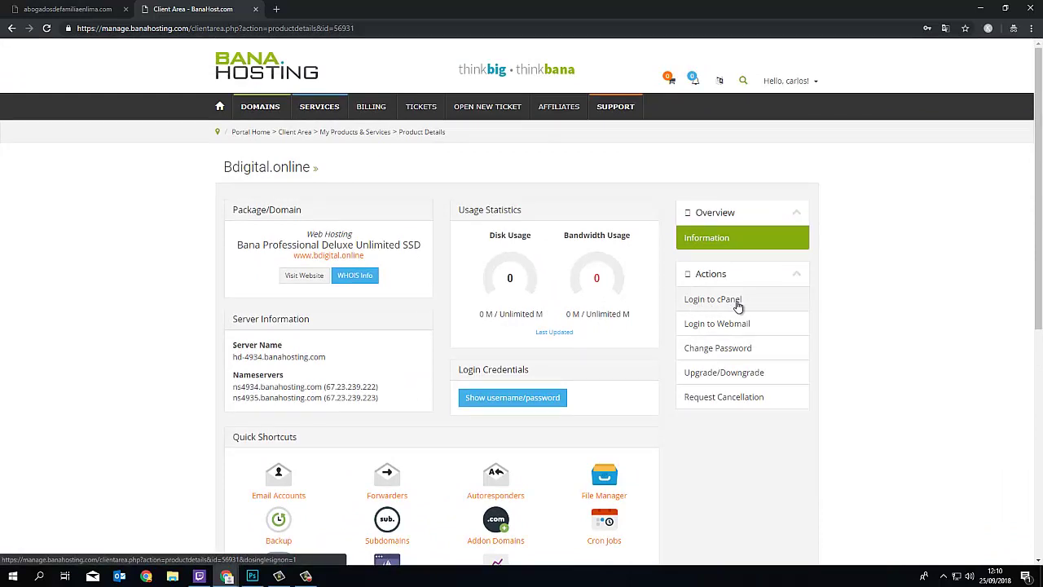
left_click(738, 304)
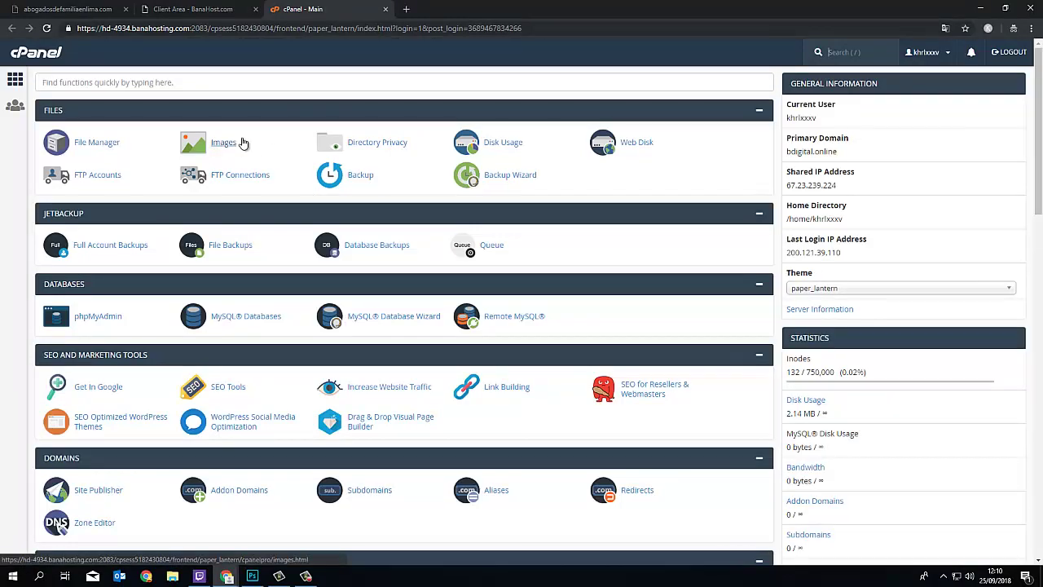
Browse the cPanel dashboard sections, then open Addon Domains under Domains.
scroll(242, 139, "down", 3)
scroll(243, 140, "up", 3)
scroll(243, 142, "down", 2)
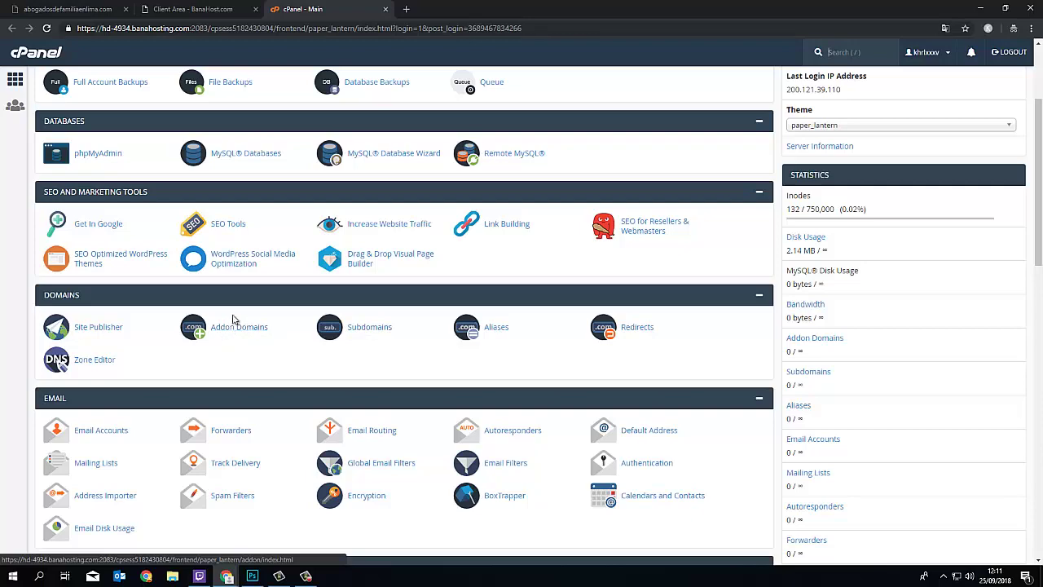
scroll(234, 322, "up", 1)
scroll(235, 323, "down", 1)
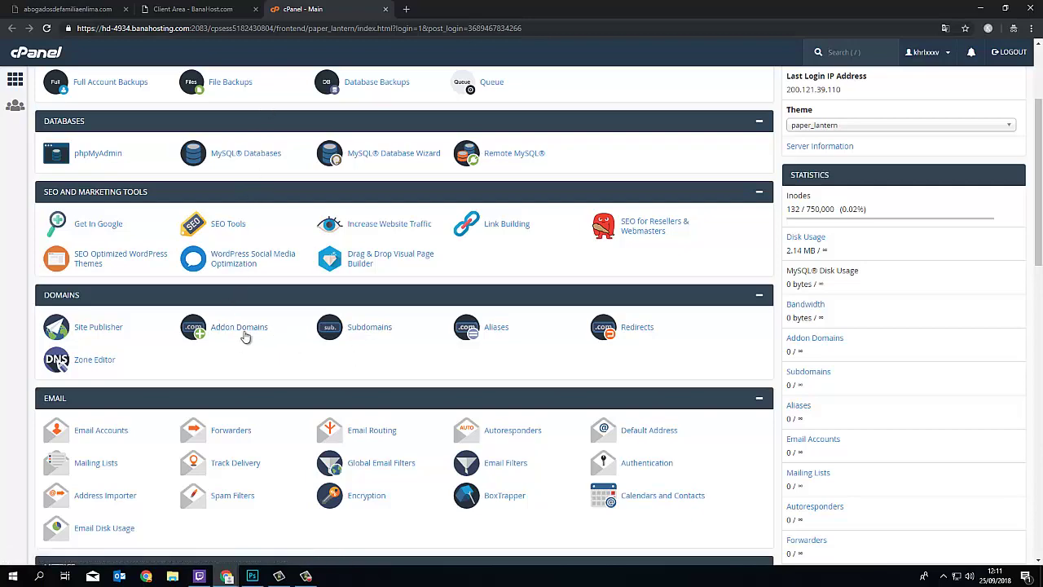
scroll(257, 332, "up", 1)
scroll(216, 335, "down", 1)
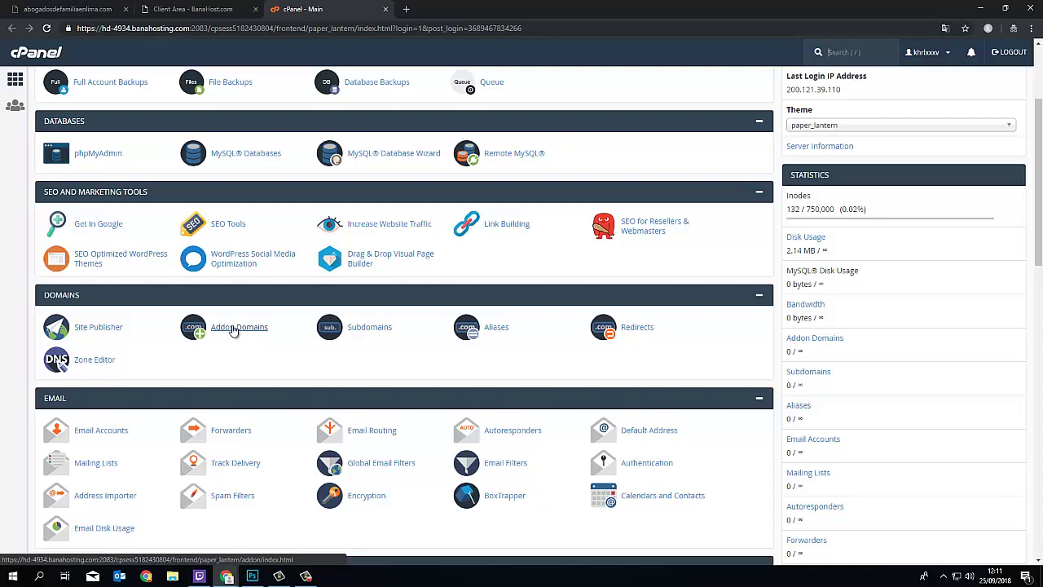
scroll(234, 329, "down", 2)
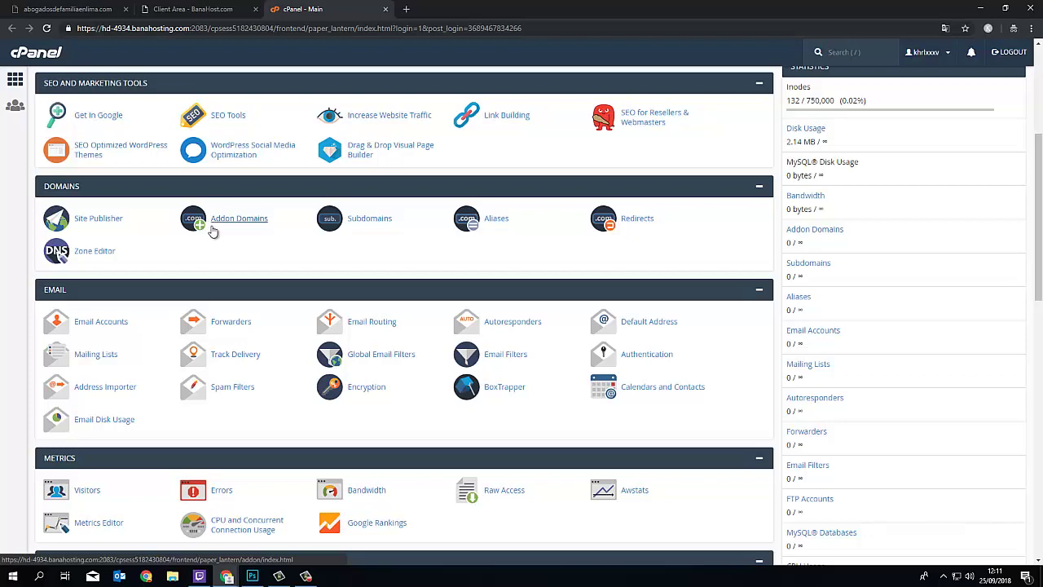
scroll(203, 232, "down", 2)
scroll(204, 232, "down", 10)
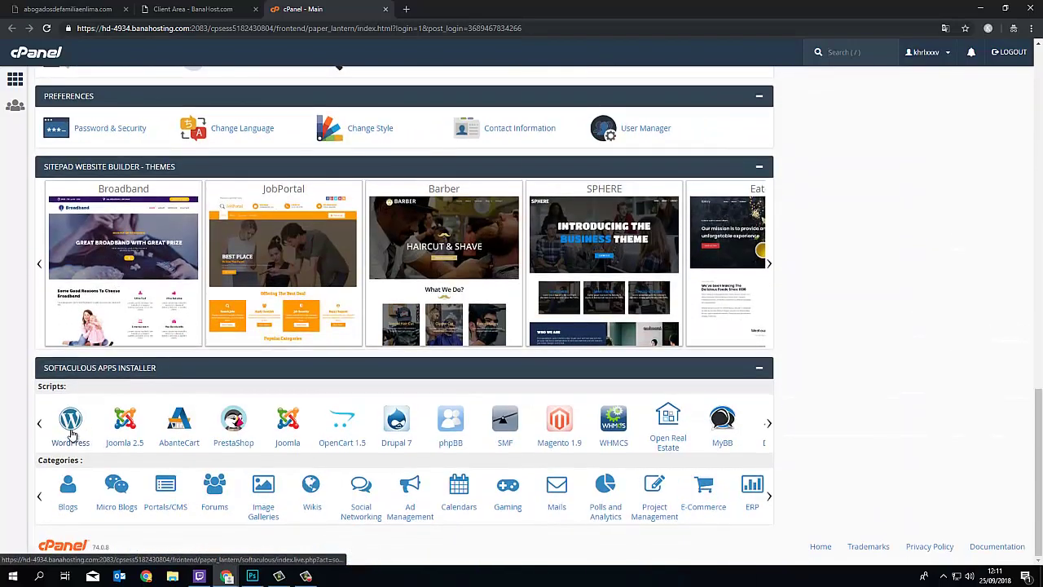
scroll(169, 363, "up", 2)
scroll(168, 362, "up", 12)
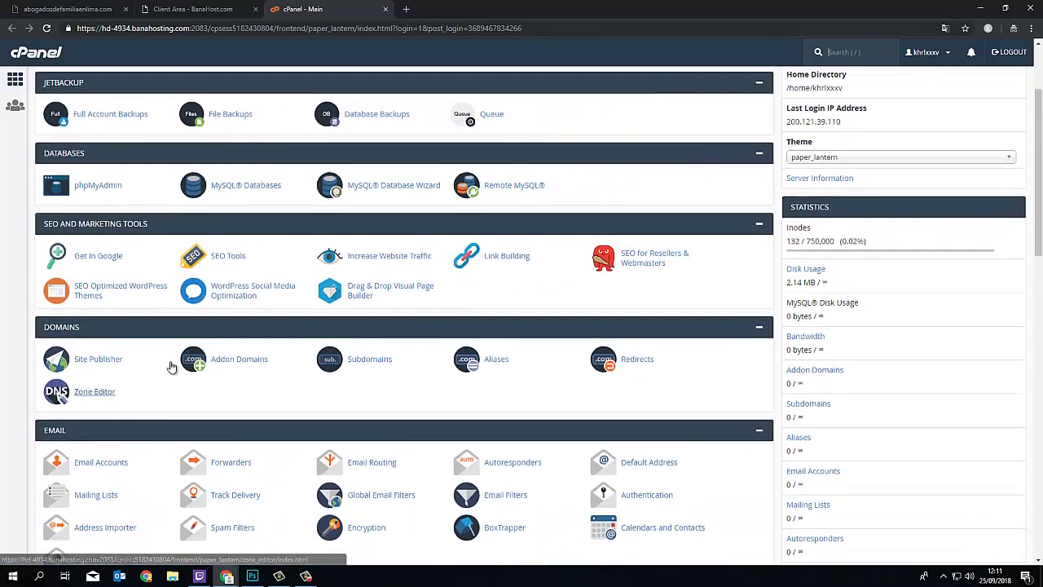
scroll(170, 359, "up", 1)
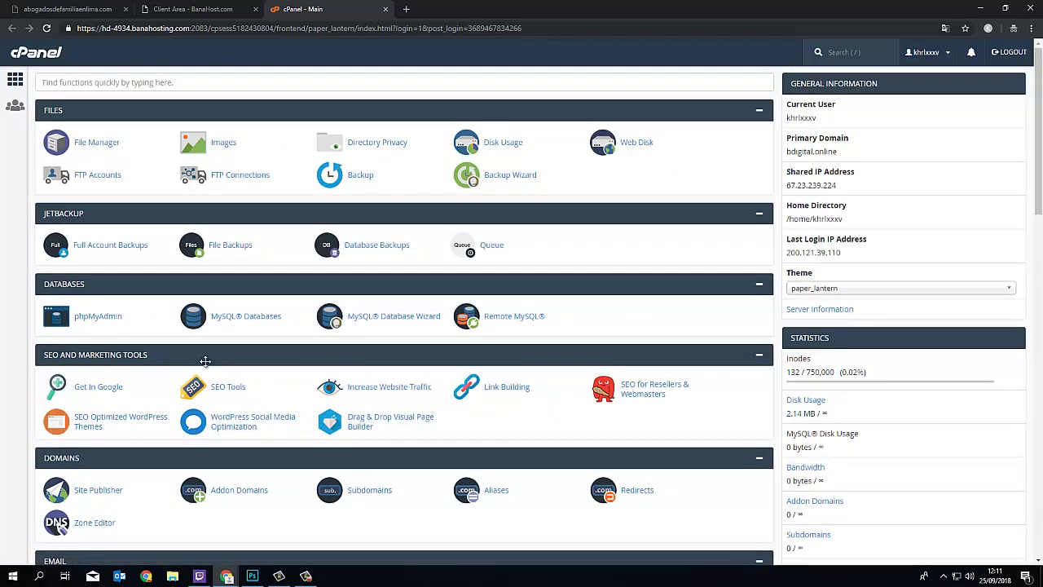
scroll(205, 362, "down", 1)
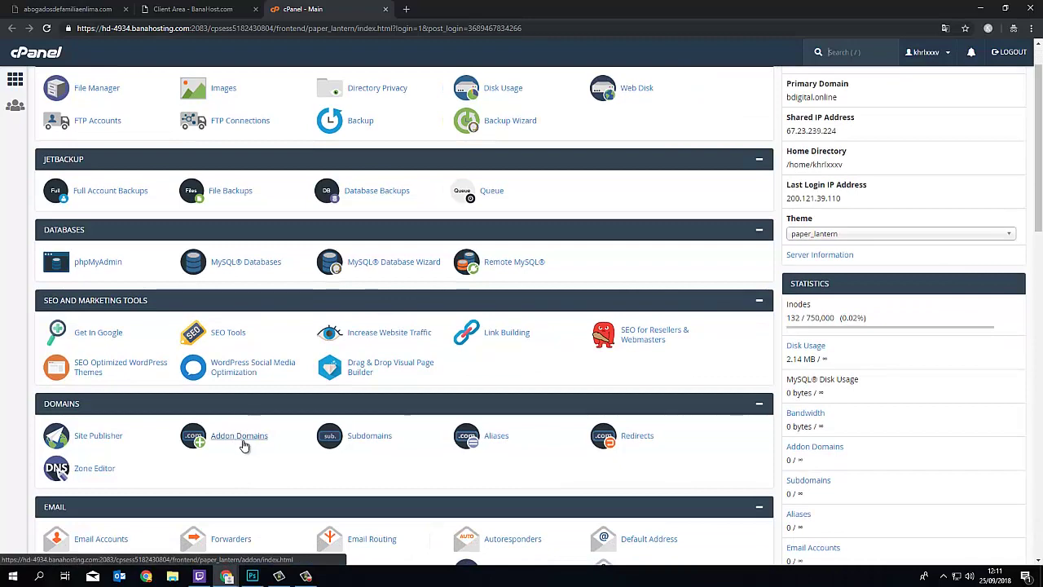
left_click(237, 444)
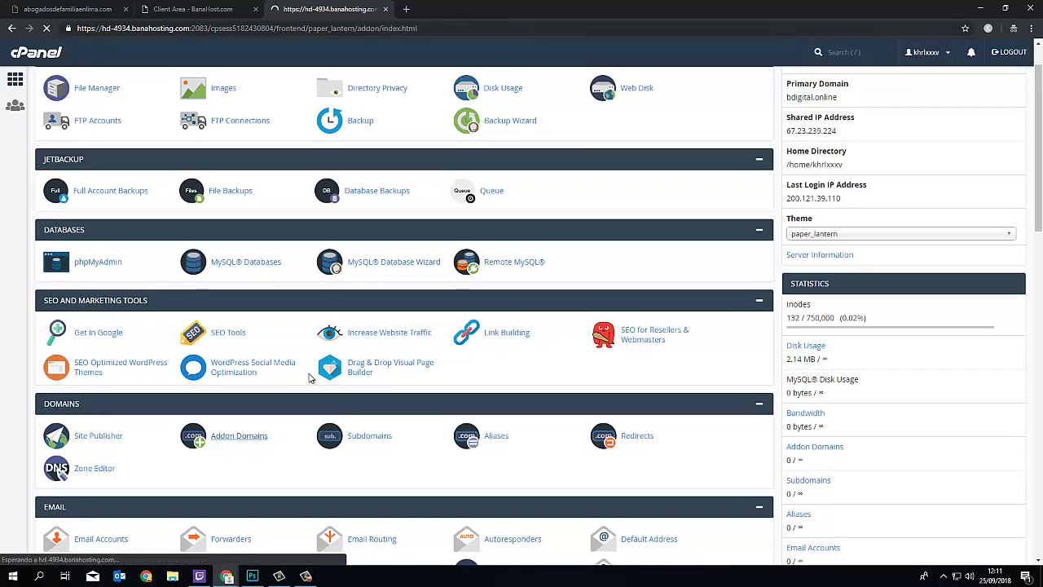
Enter draft domain 'abogados', then copy abogadosdefamiliaenlima.com from the browser address bar.
left_click(77, 193)
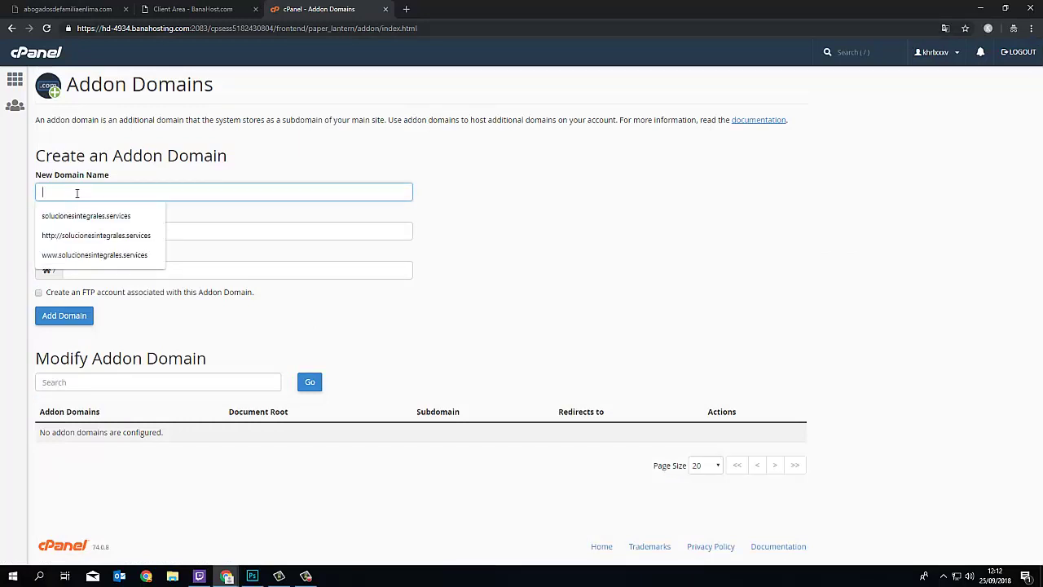
type("ab")
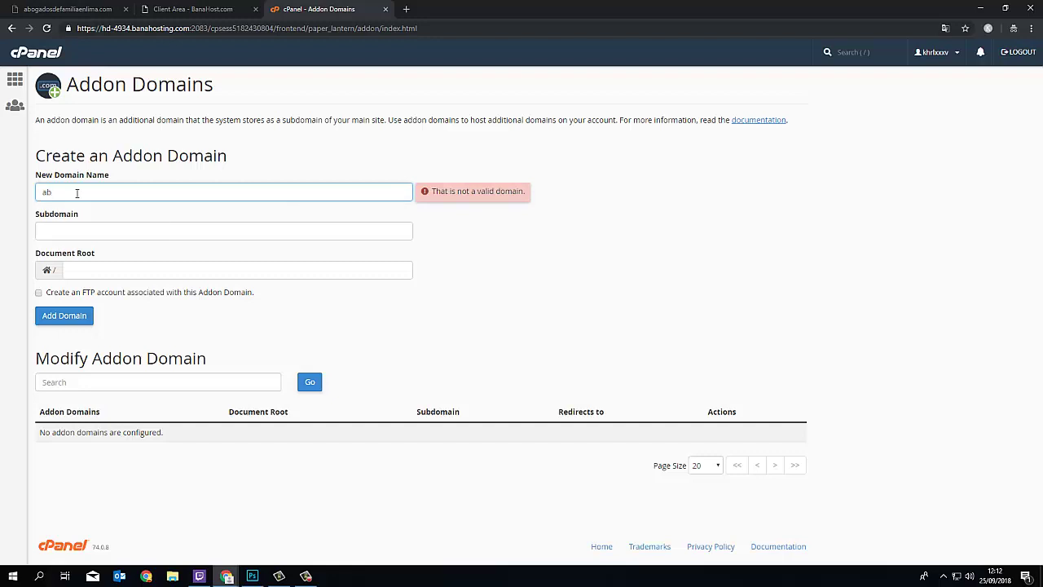
type("ogados")
left_click(218, 29)
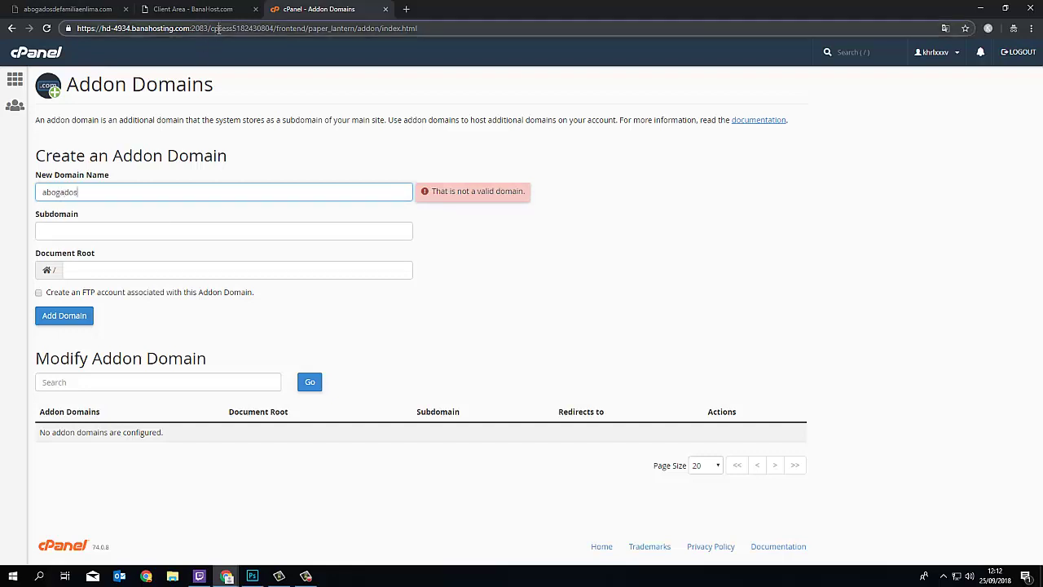
type("abogadosdefamiliaenlima.com")
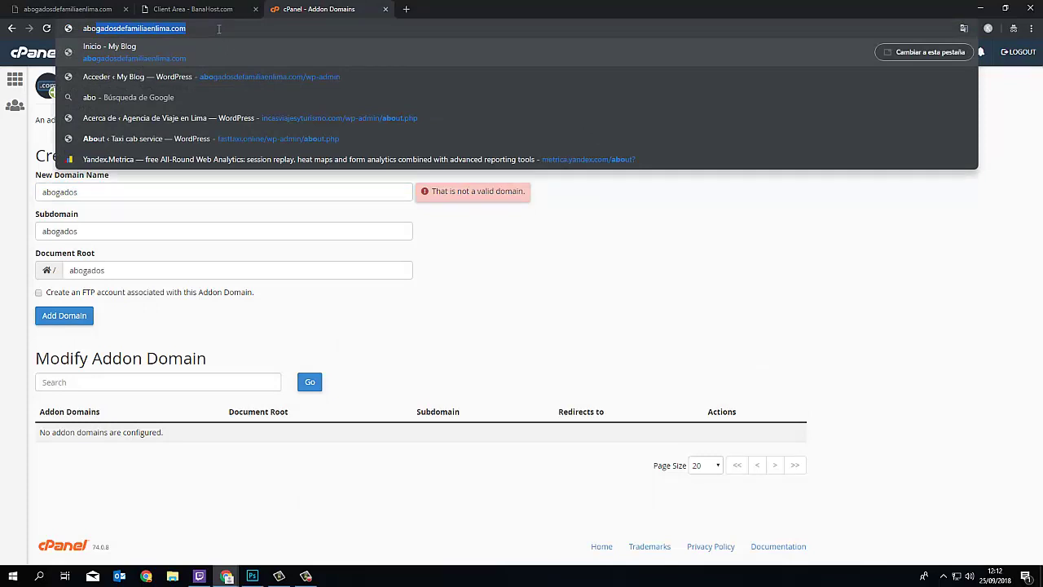
key("ctrl+a")
key("ctrl+c")
right_click(218, 28)
left_click(261, 93)
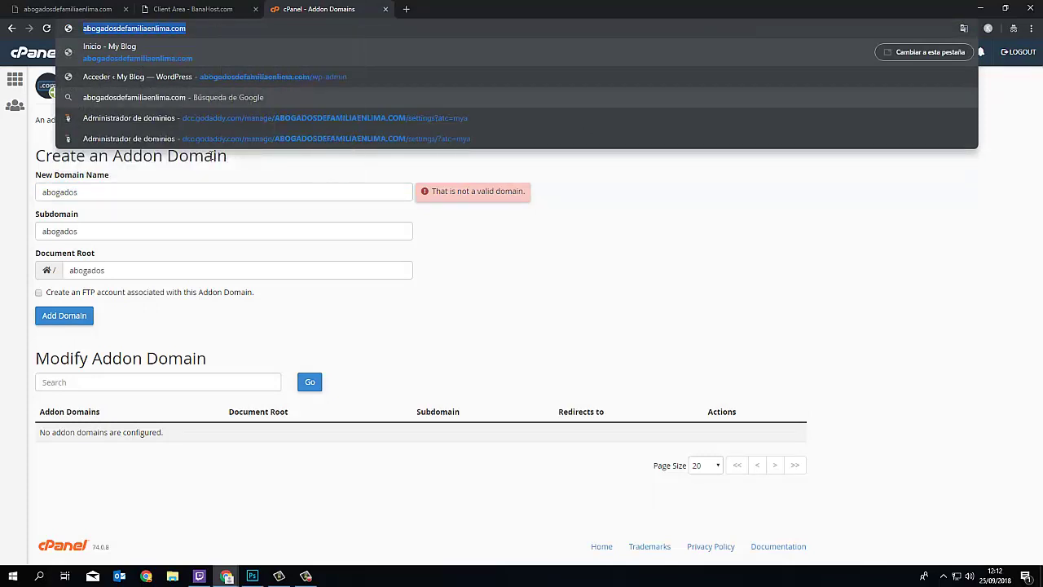
double_click(101, 194)
right_click(98, 194)
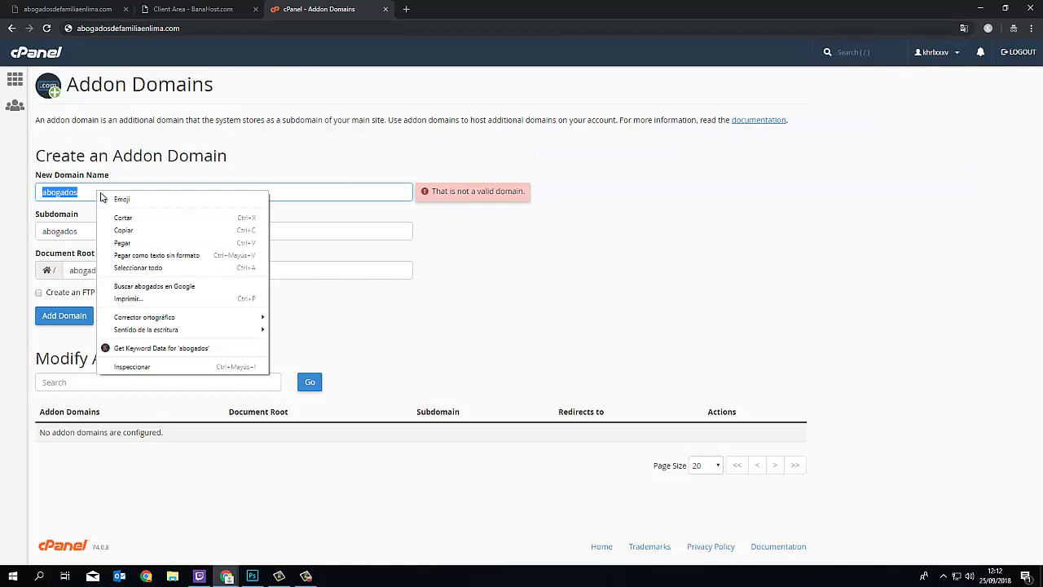
left_click(122, 242)
left_click(461, 227)
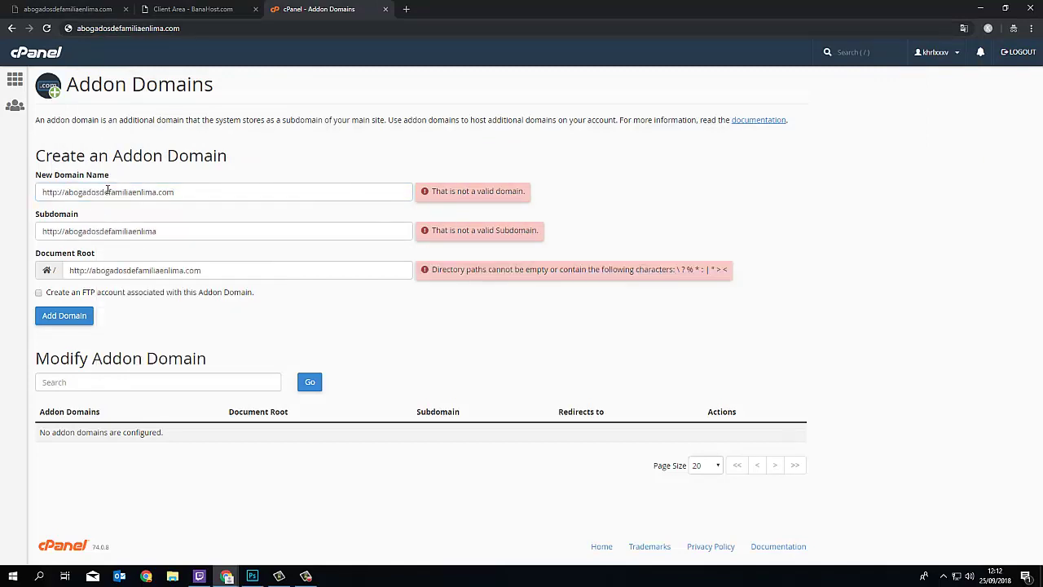
left_click_drag(66, 192, 39, 192)
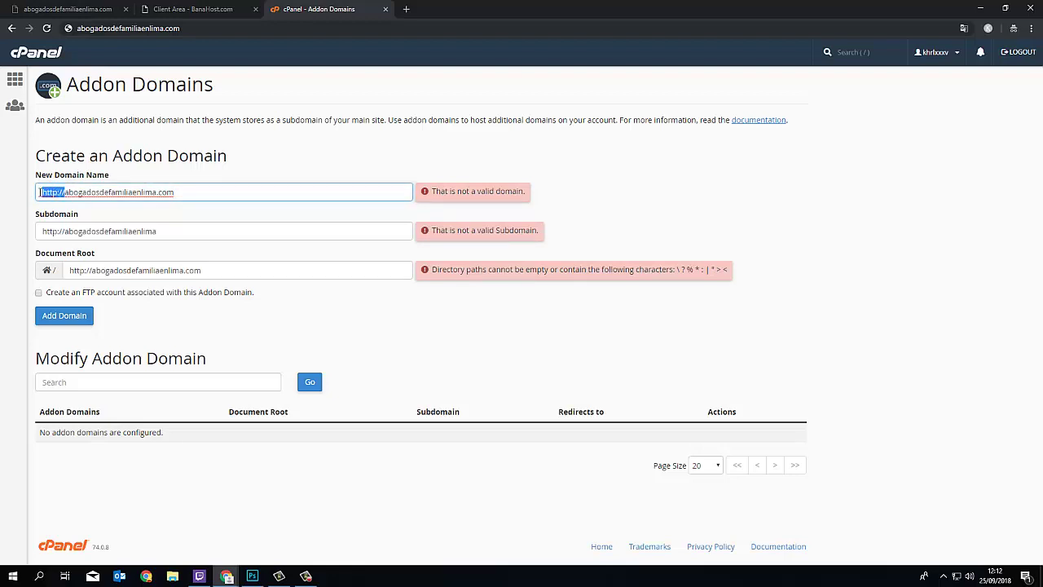
key("BackSpace")
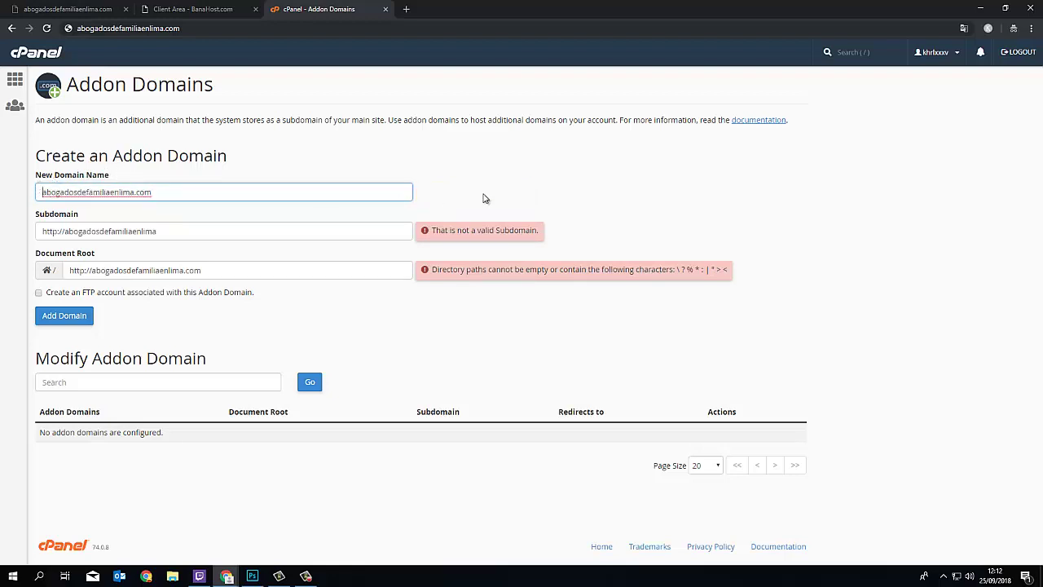
Auto-fill subdomain and document root, enable an FTP account, and enter a shorter custom username.
left_click(528, 180)
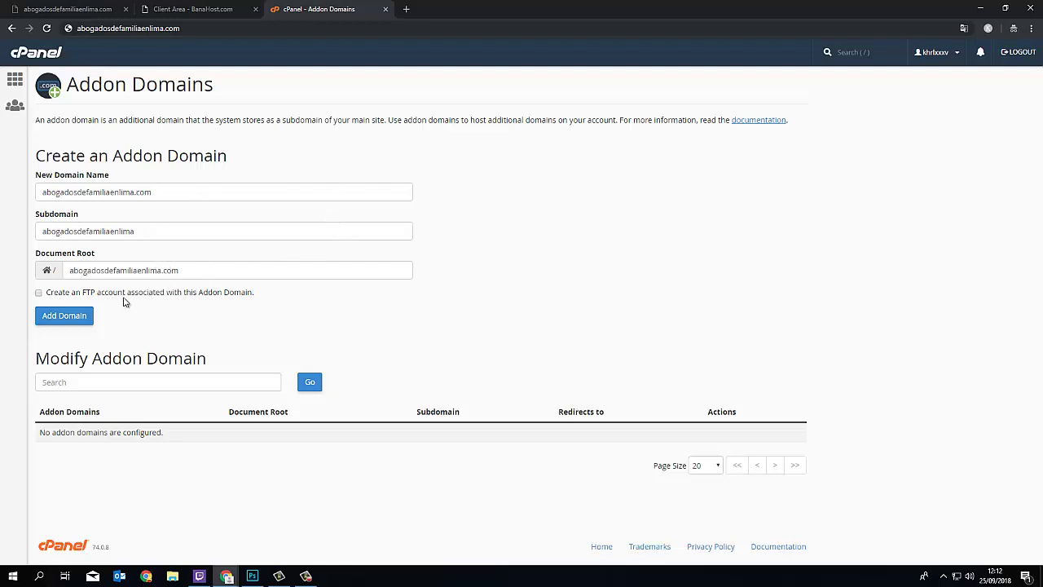
left_click(39, 294)
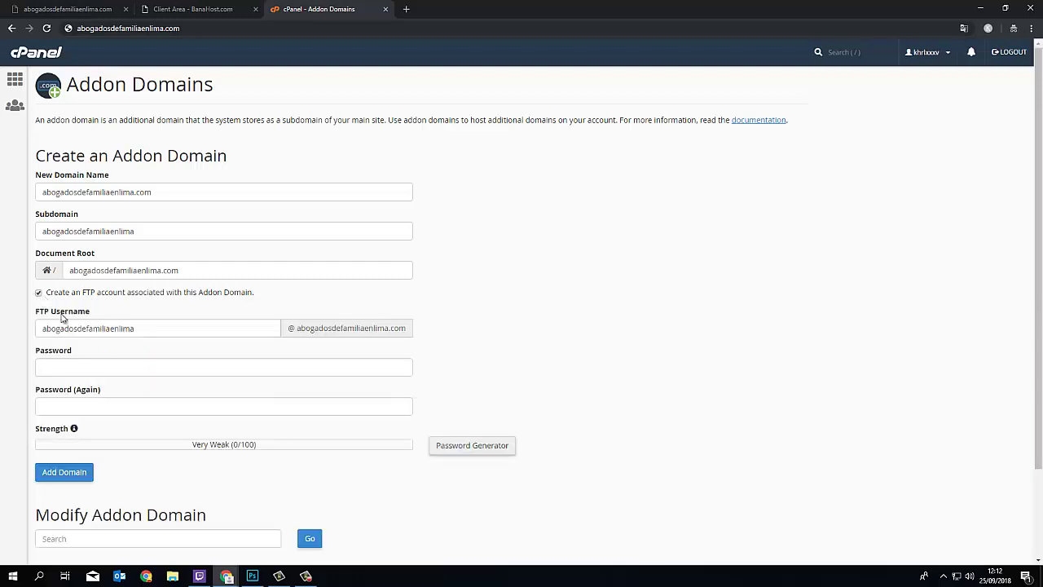
double_click(172, 328)
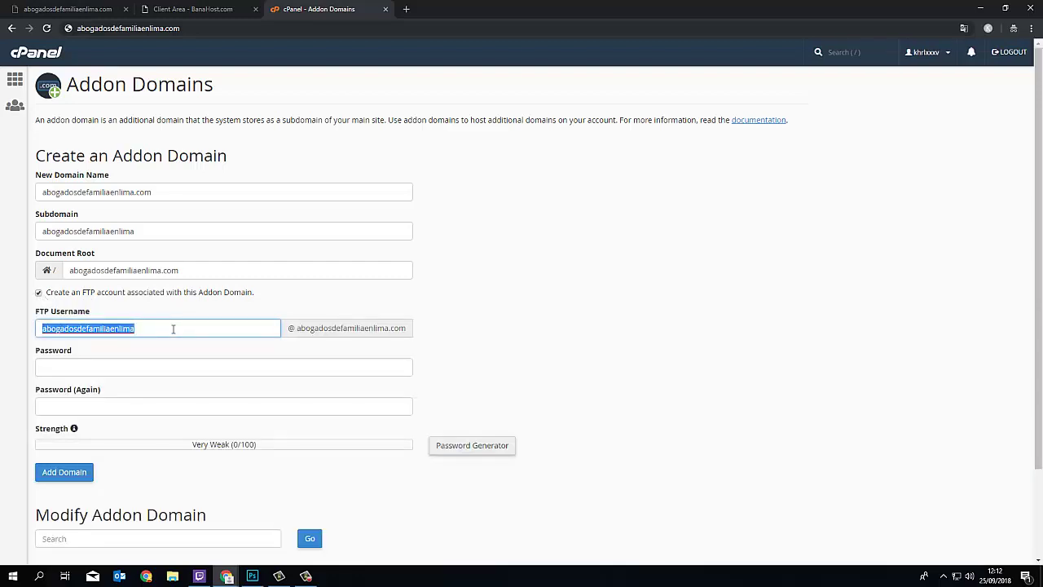
type("acceso99")
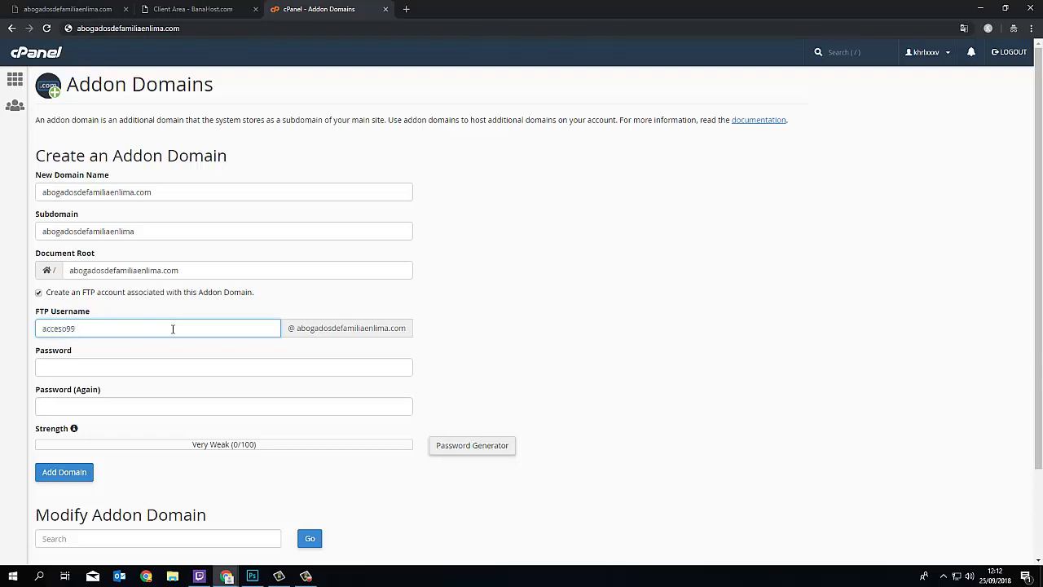
Launch Notepad (Bloc de notas) via Start search and place it beside the cPanel form.
left_click(22, 571)
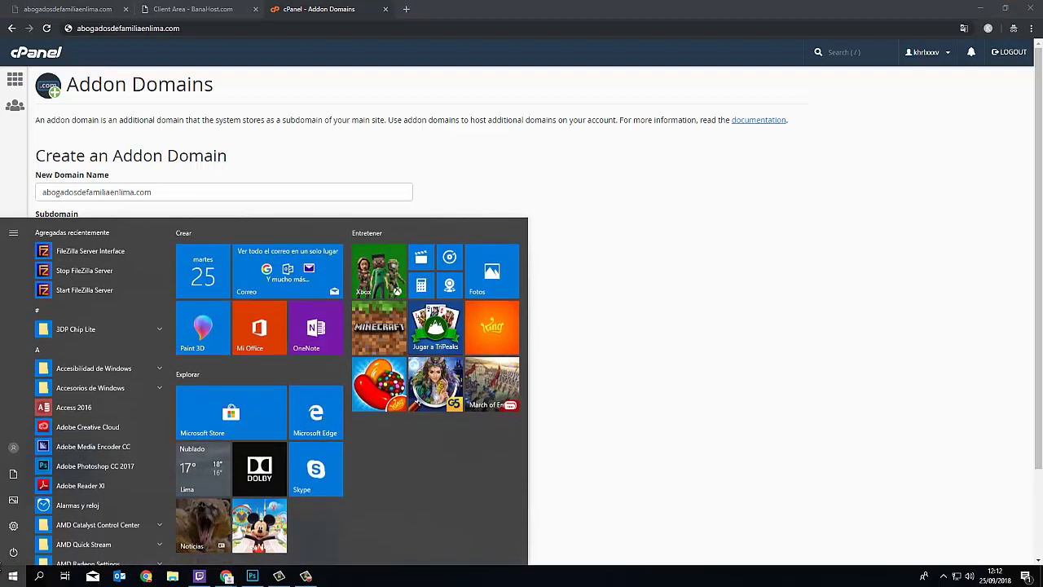
type("blo")
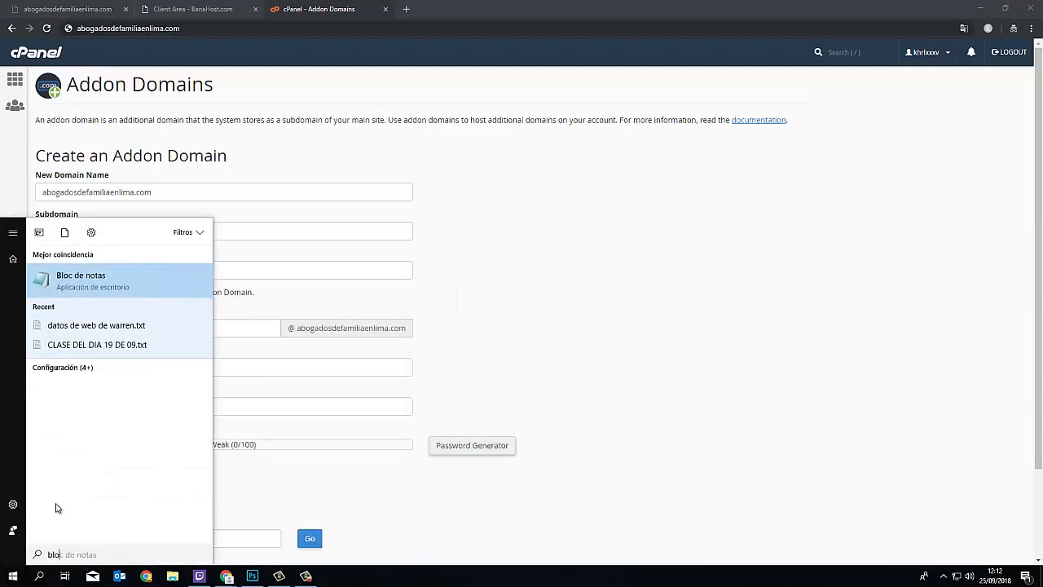
left_click(97, 285)
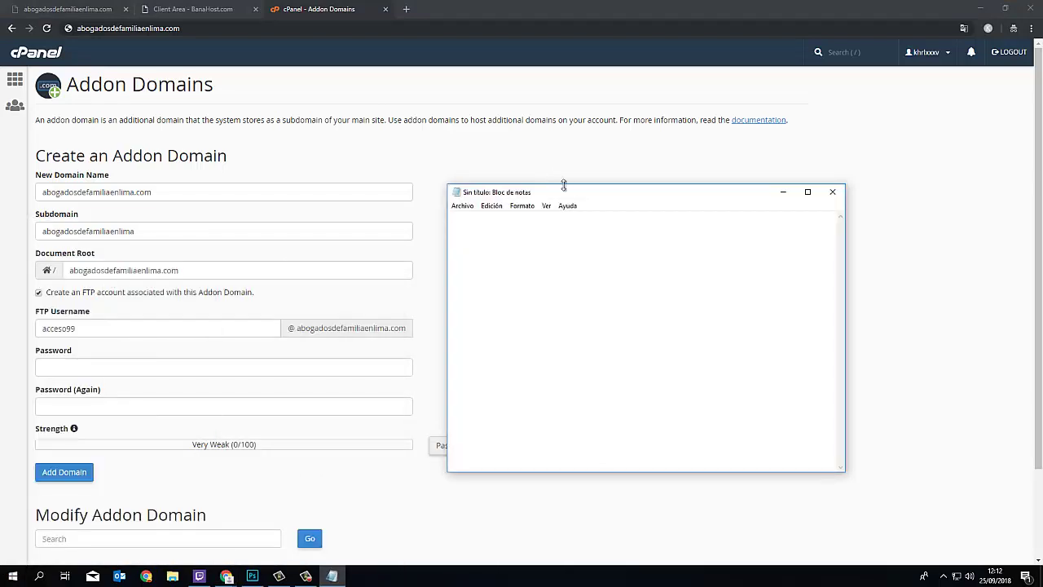
left_click_drag(567, 192, 631, 181)
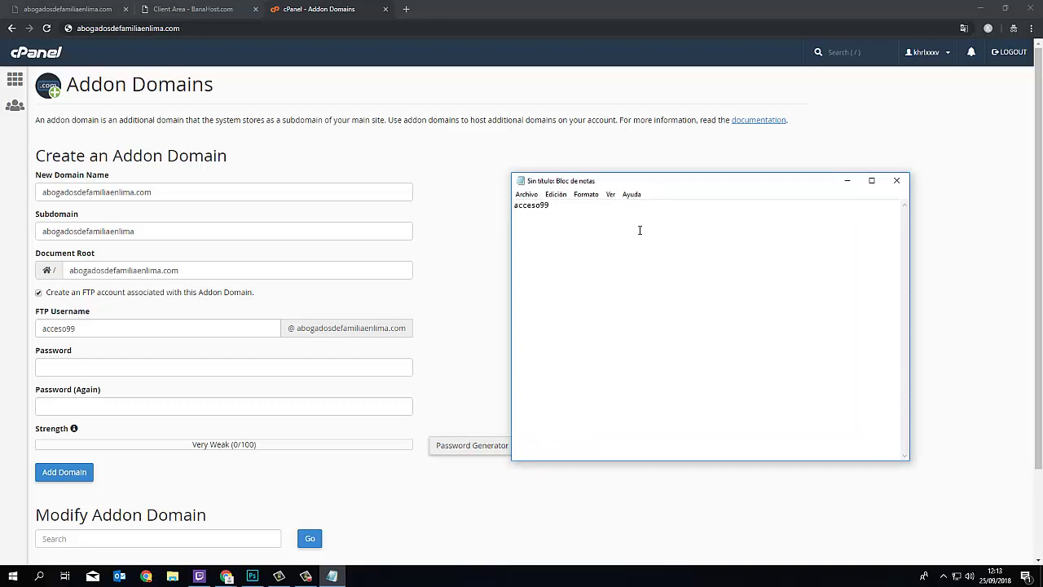
Paste the '@ abogadosdefamiliaenlima.com' suffix after the FTP username in the note.
triple_click(393, 334)
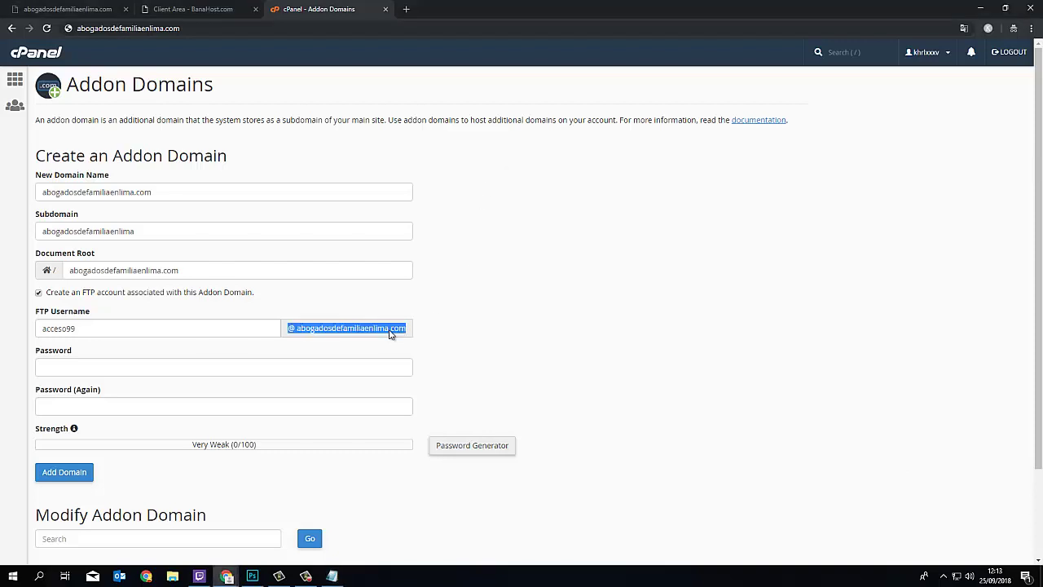
right_click(390, 333)
left_click(415, 339)
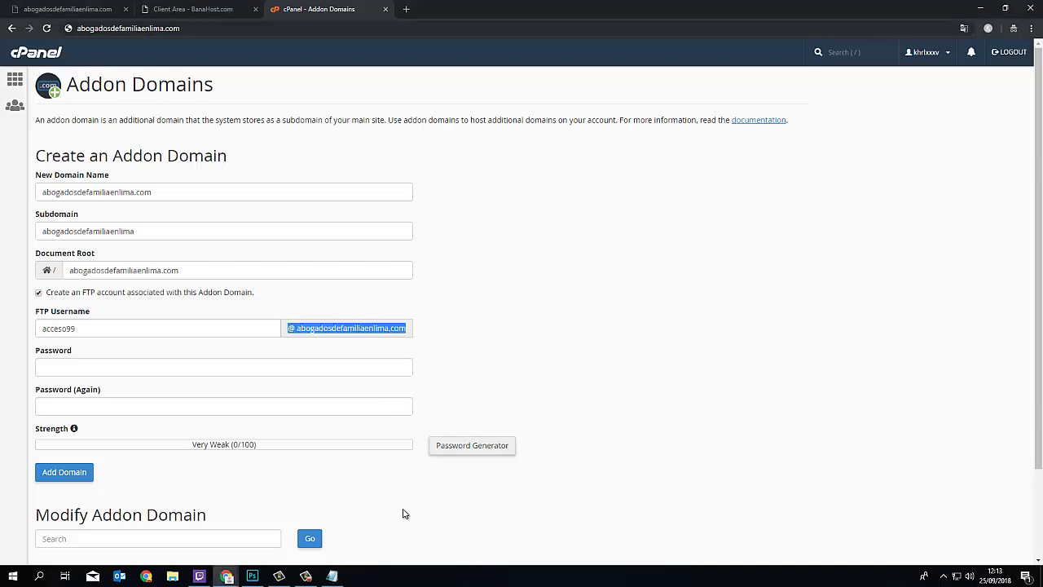
left_click(331, 576)
right_click(563, 207)
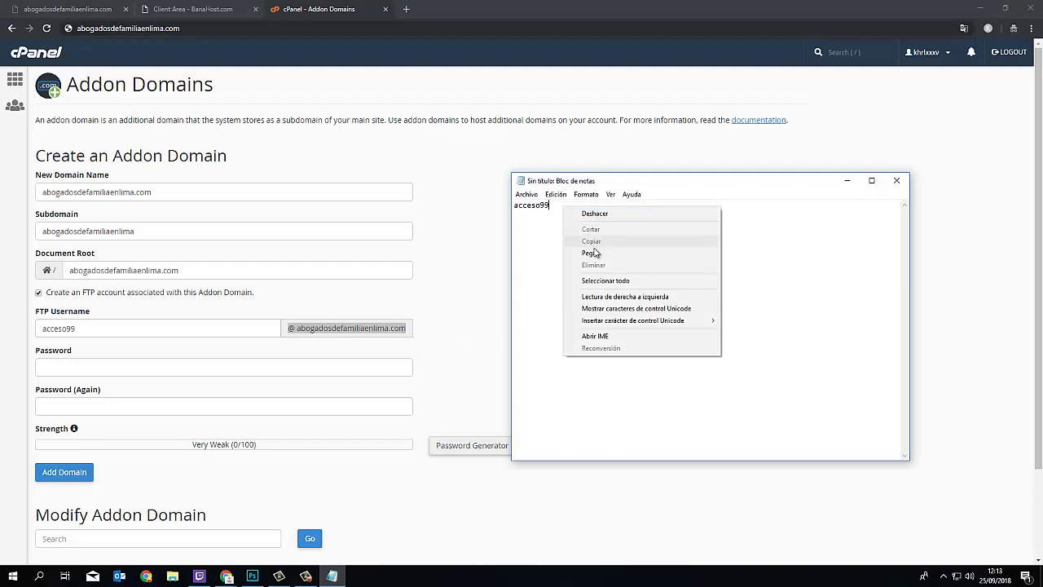
left_click(595, 252)
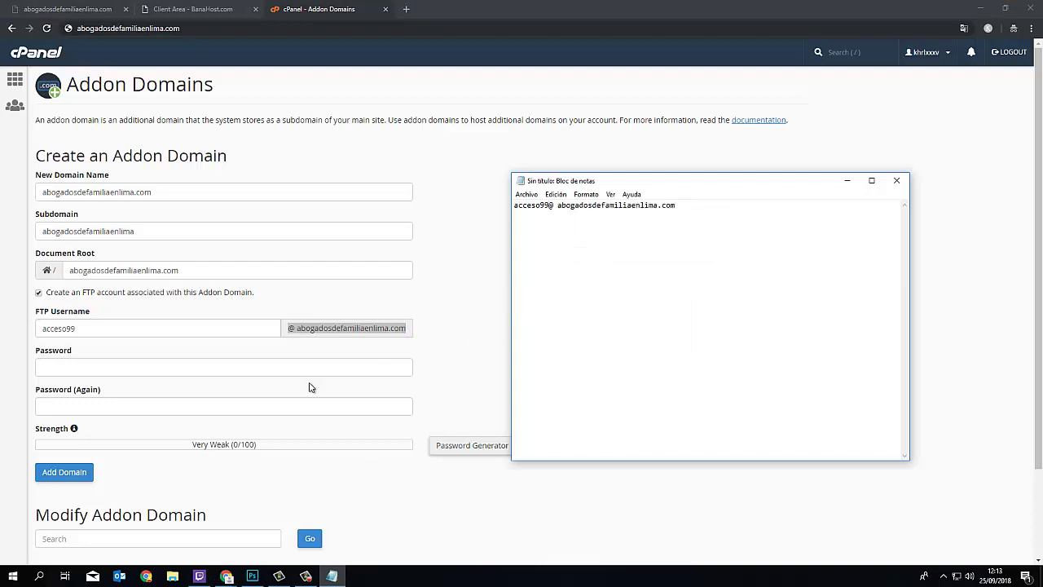
left_click(73, 366)
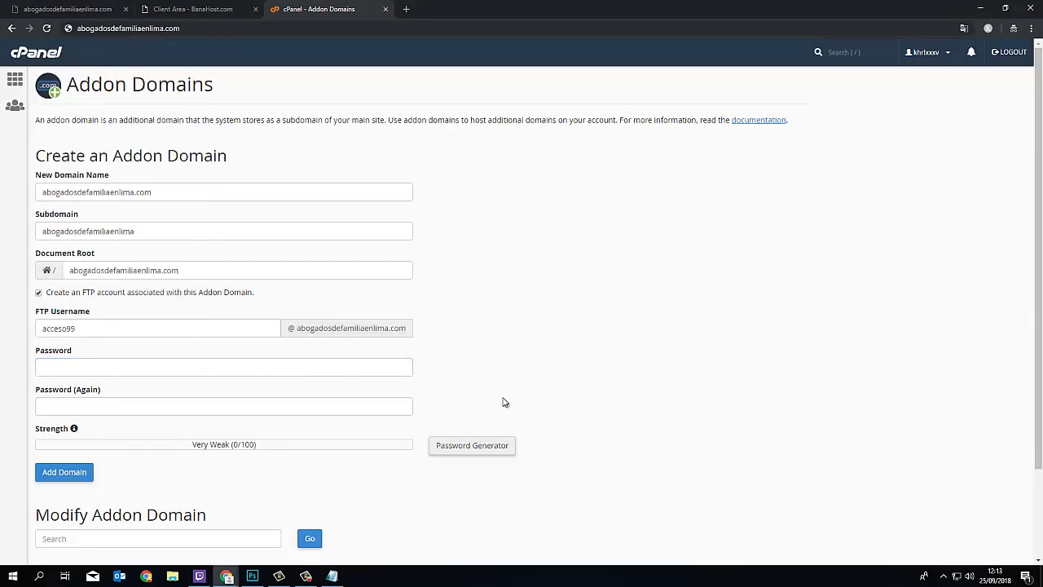
Generate and copy a Very Strong FTP password and apply it to both password fields.
left_click(467, 446)
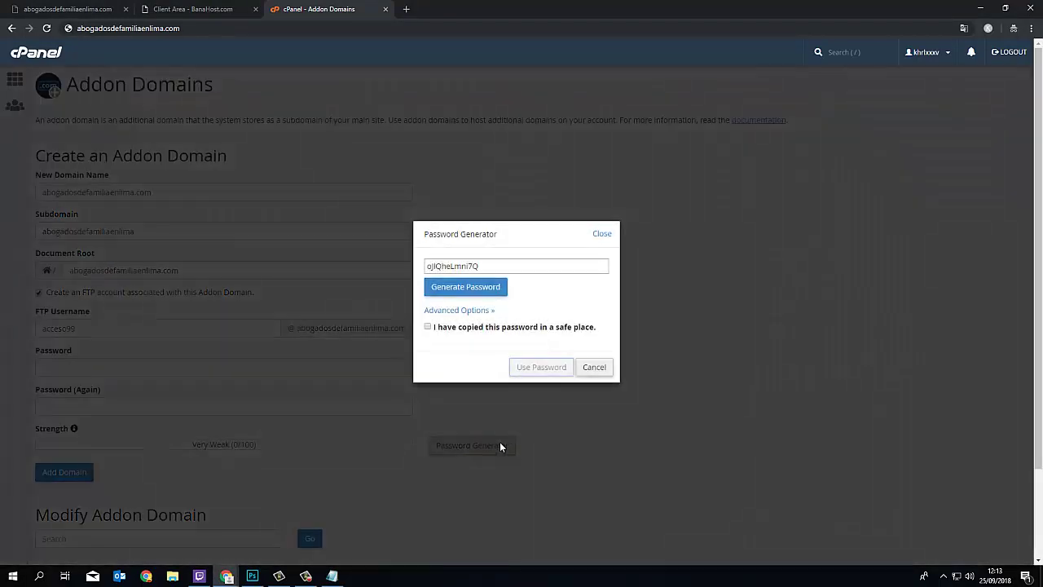
double_click(473, 267)
right_click(485, 277)
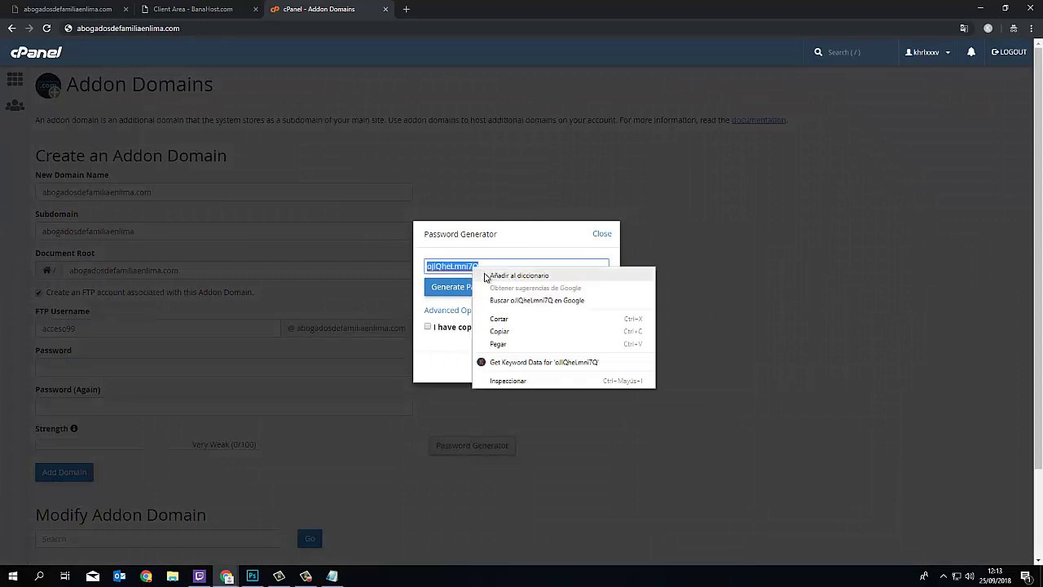
left_click(499, 331)
left_click(428, 328)
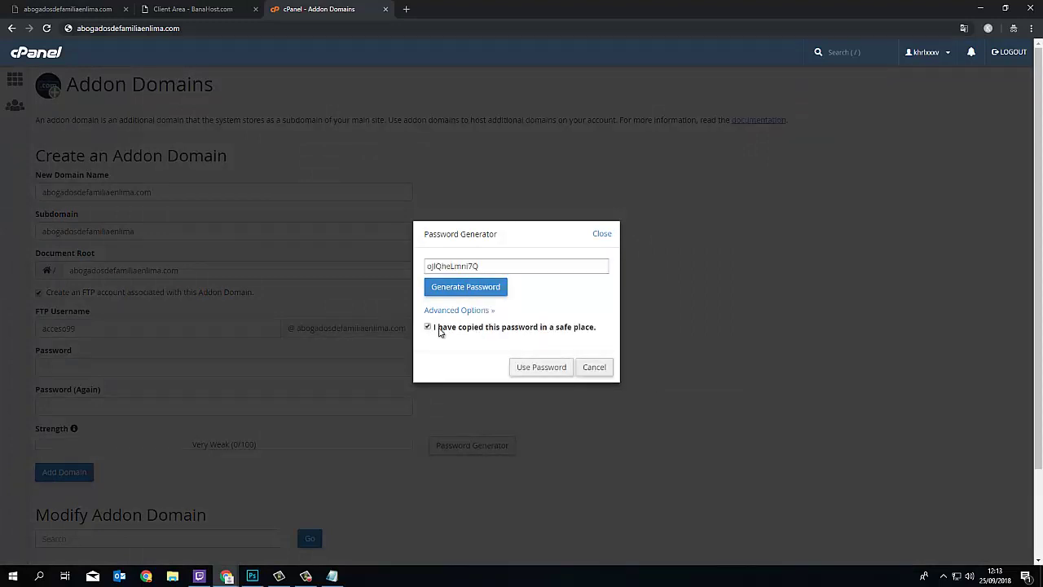
left_click(533, 369)
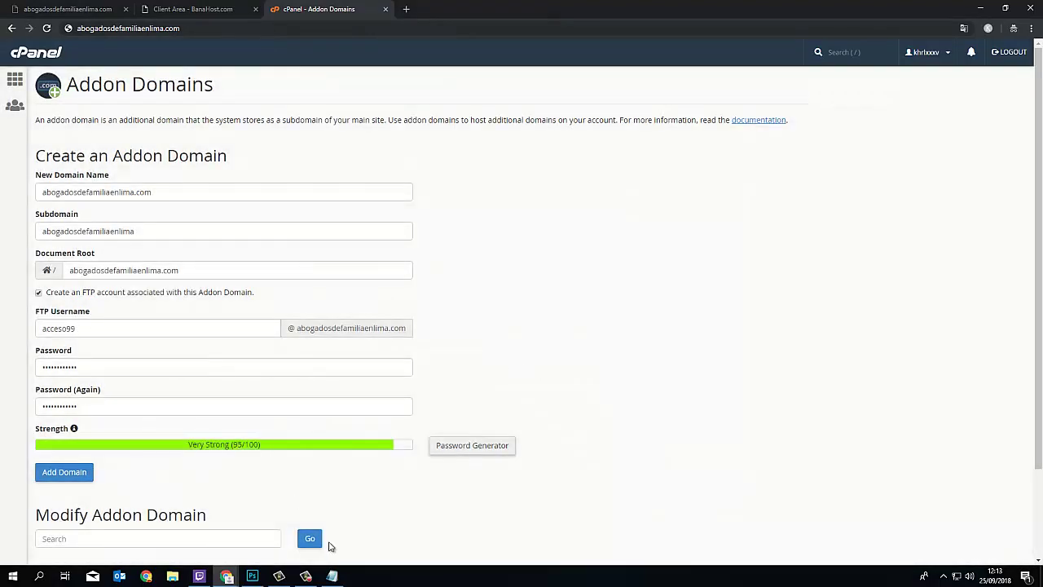
Save the generated FTP password in the Notepad note.
left_click(331, 575)
right_click(540, 224)
left_click(563, 270)
scroll(169, 461, "down", 2)
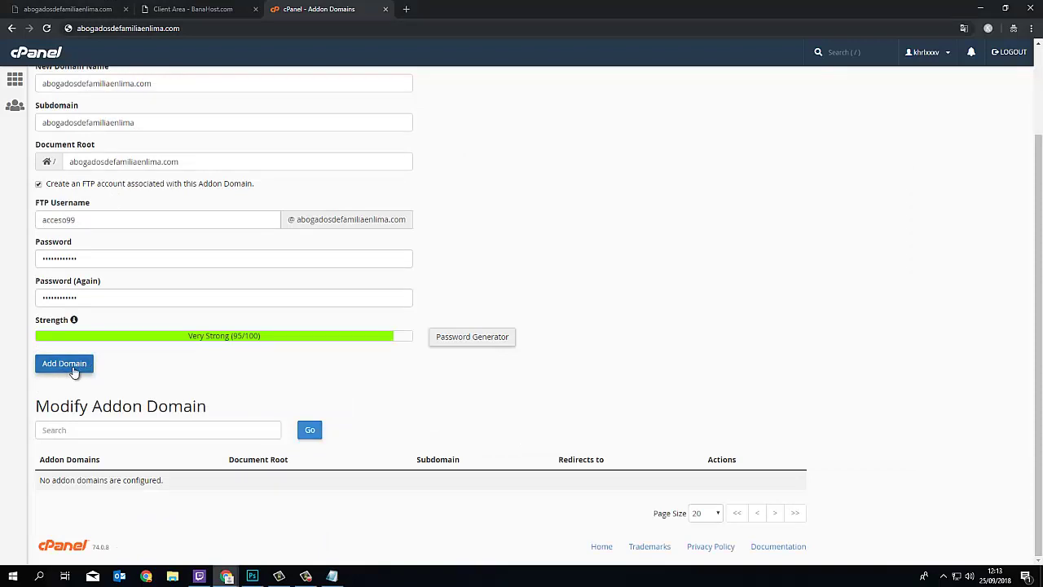
Submit Add Domain to create abogadosdefamiliaenlima.com with its FTP account, then return to cPanel home.
left_click(74, 369)
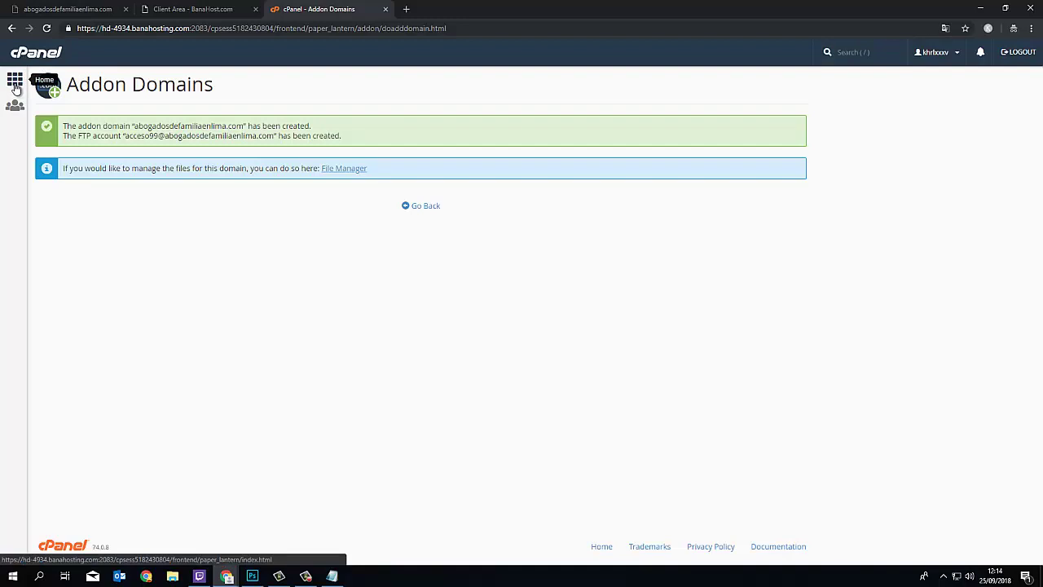
left_click(15, 86)
Open WordPress 4.9.8 from the Softaculous Apps Installer section.
scroll(240, 270, "down", 10)
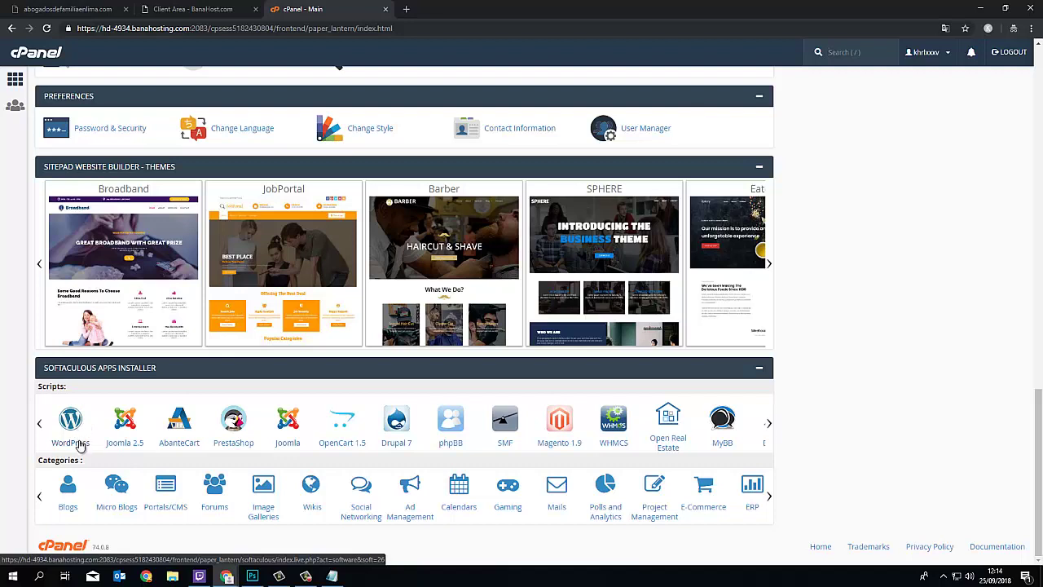
left_click(72, 445)
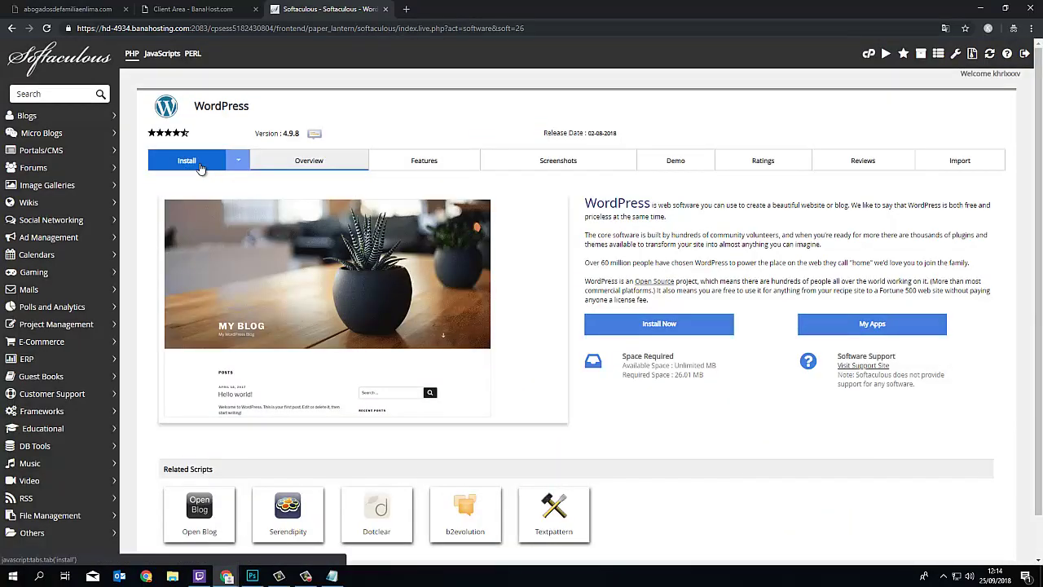
Start a new WordPress install and choose abogadosdefamiliaenlima.com as its domain.
left_click(200, 166)
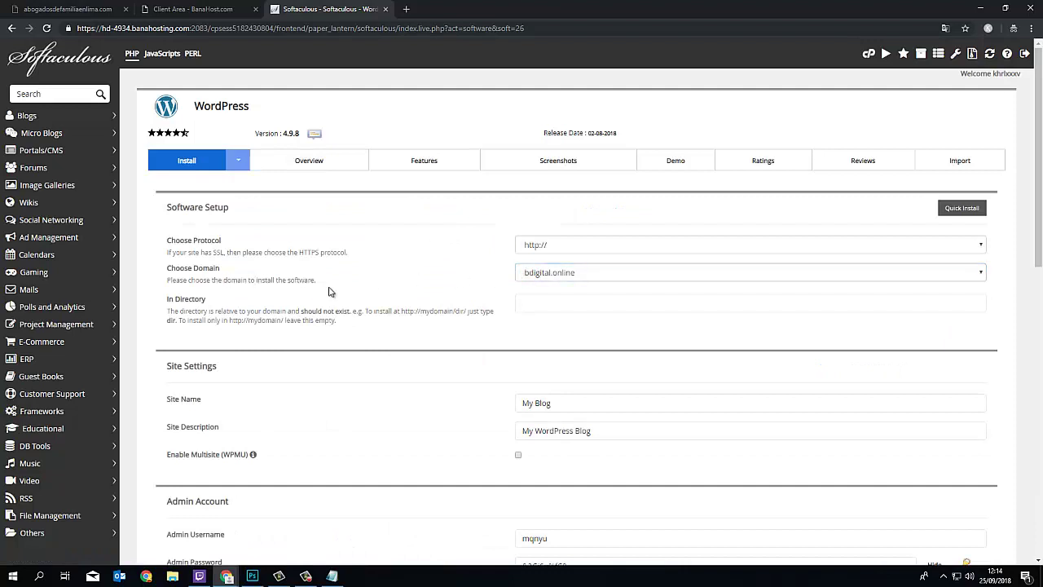
left_click(542, 278)
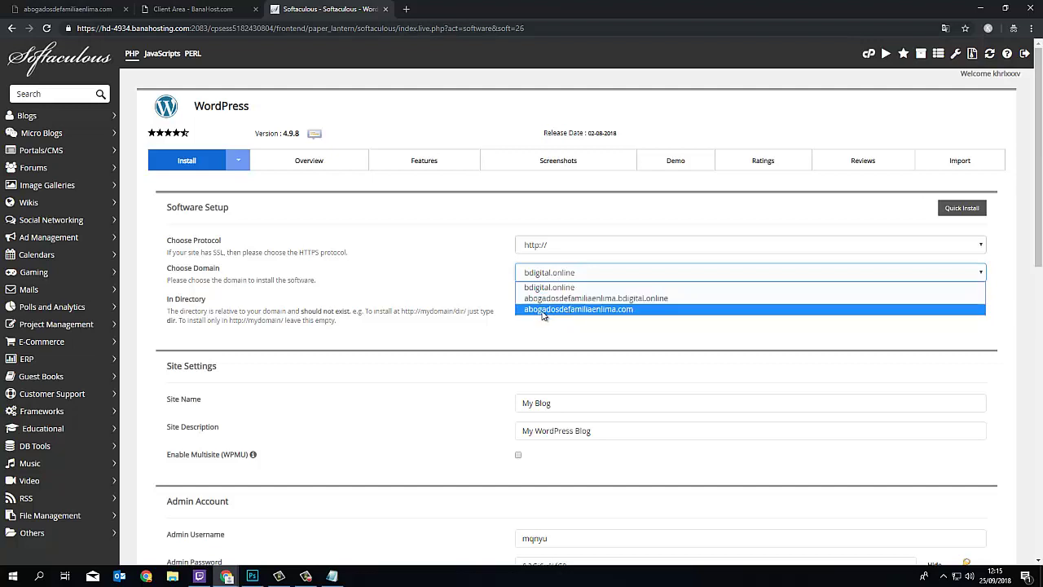
left_click(570, 311)
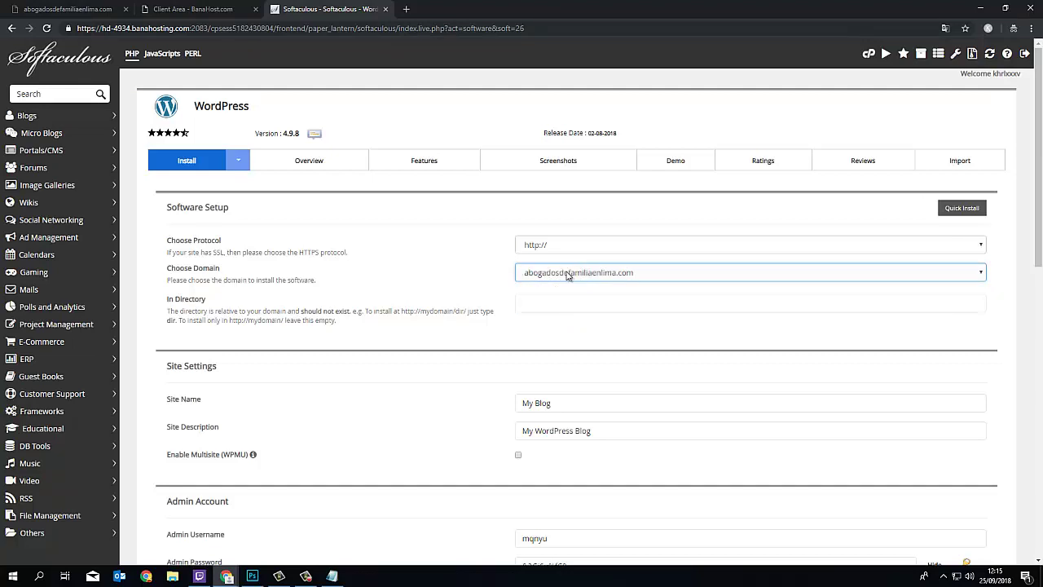
left_click(568, 275)
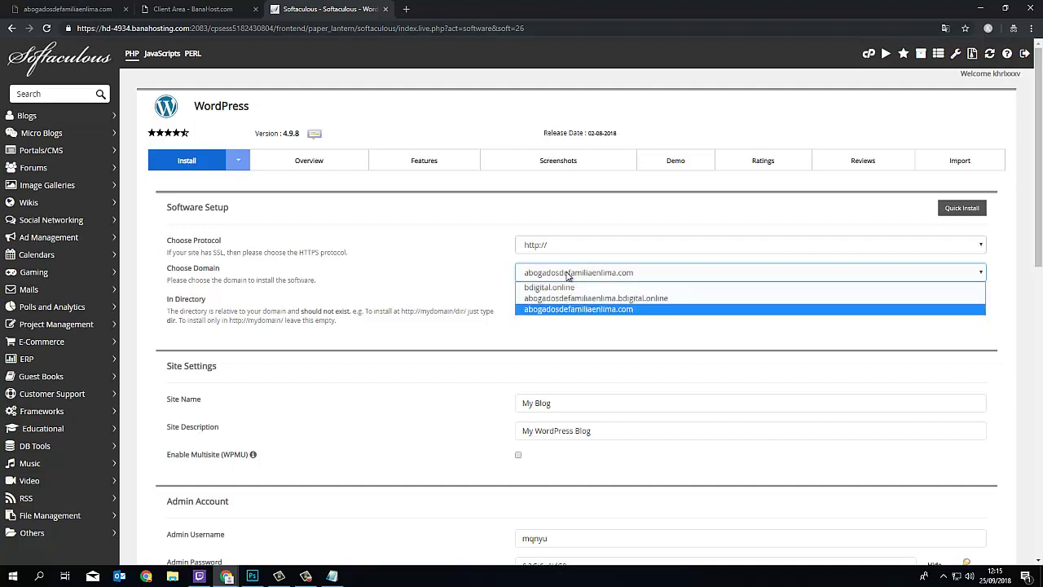
left_click(567, 274)
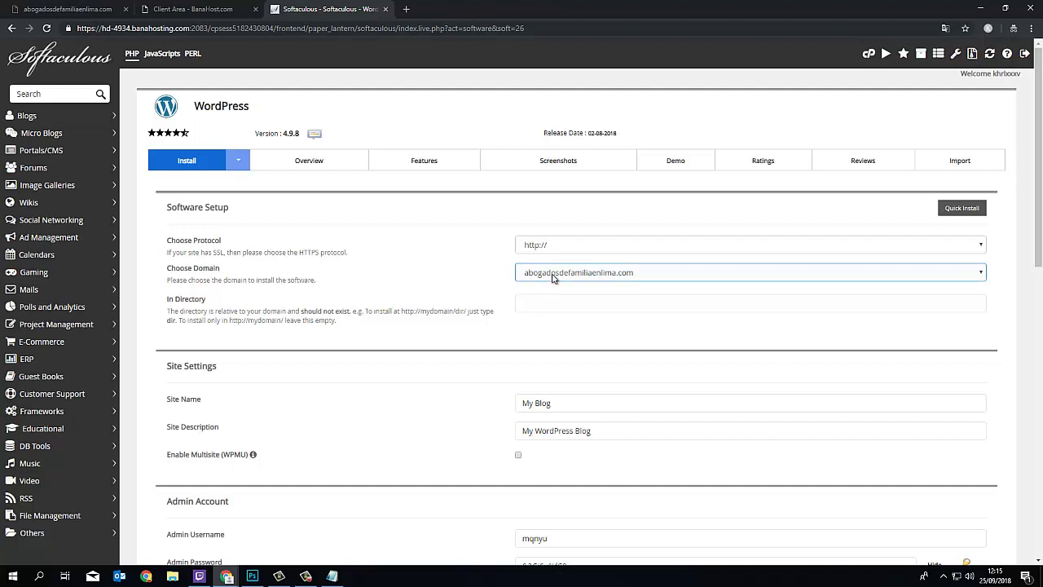
left_click(554, 274)
left_click(568, 310)
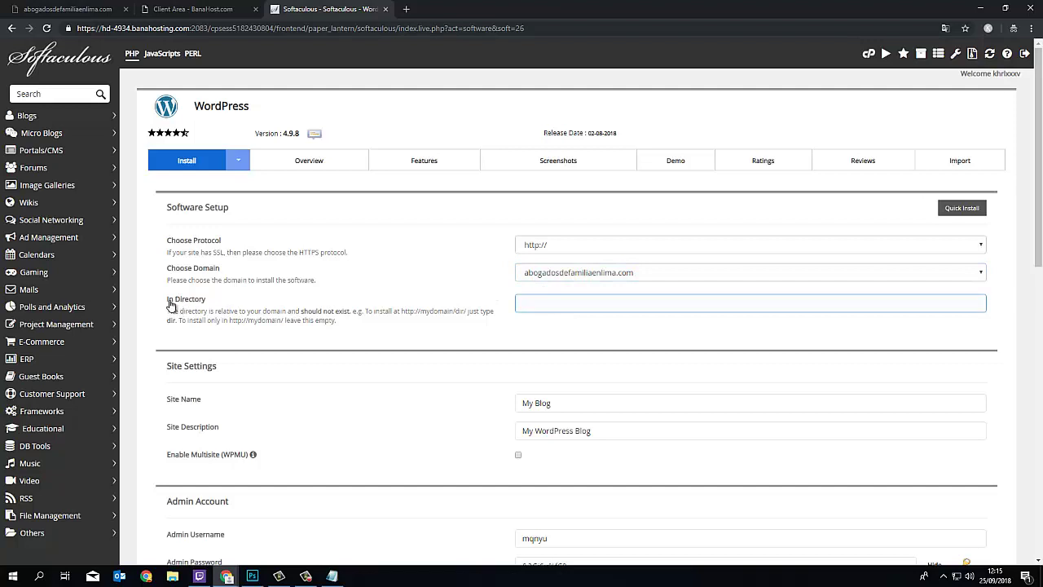
left_click_drag(167, 300, 383, 331)
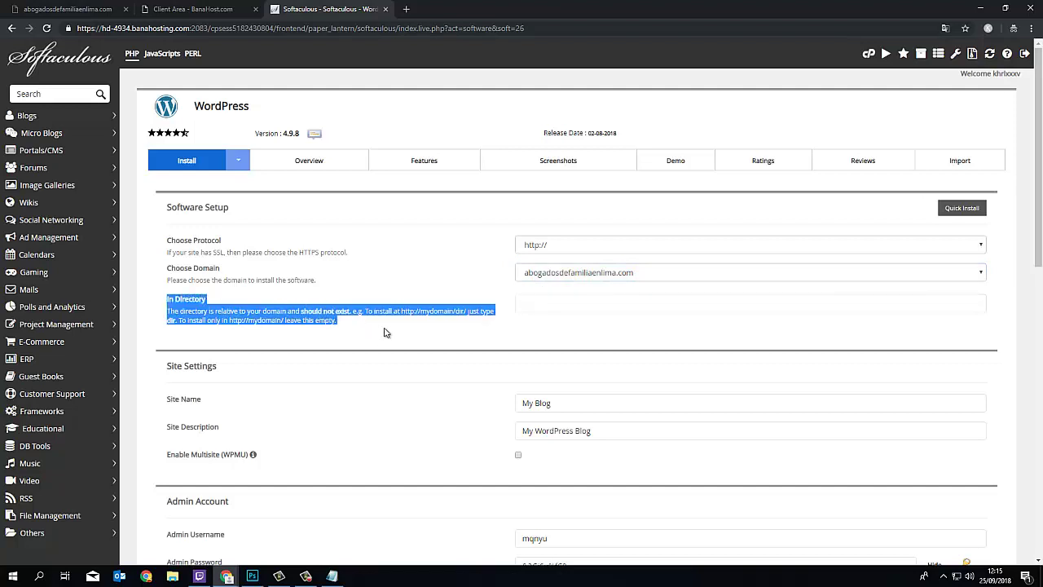
left_click(516, 304)
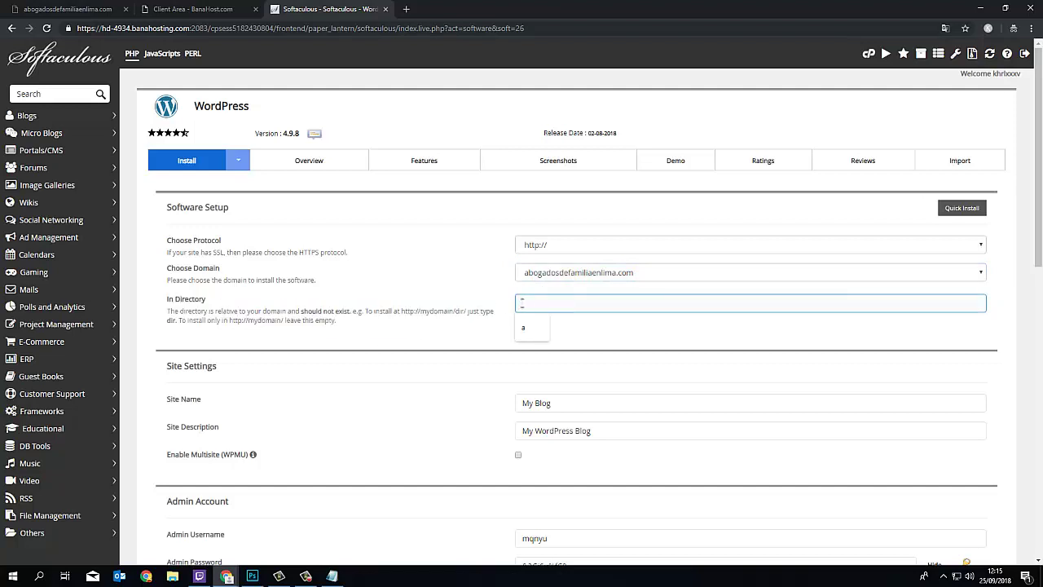
type("w")
scroll(530, 305, "down", 2)
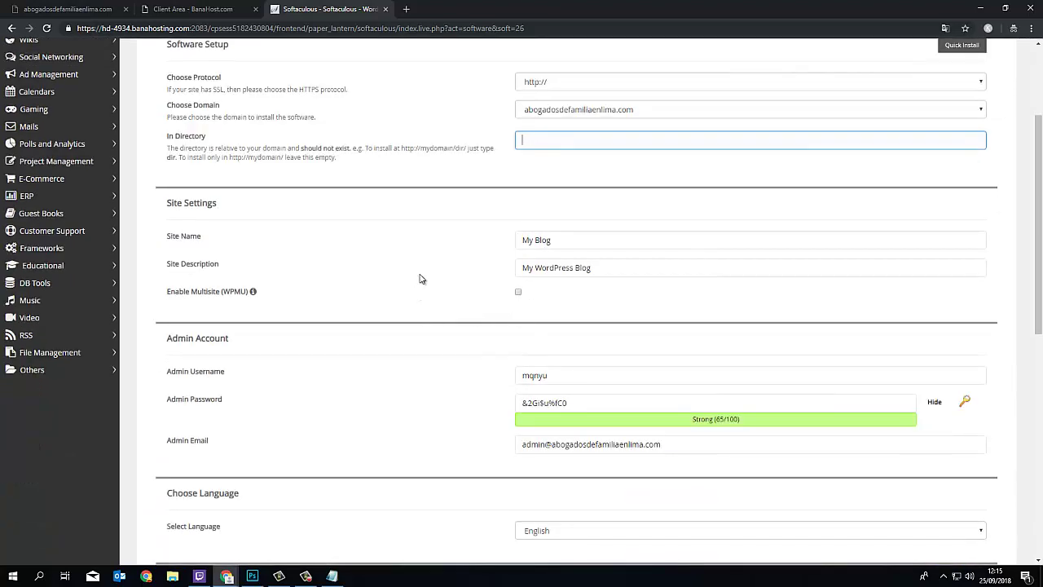
left_click(533, 243)
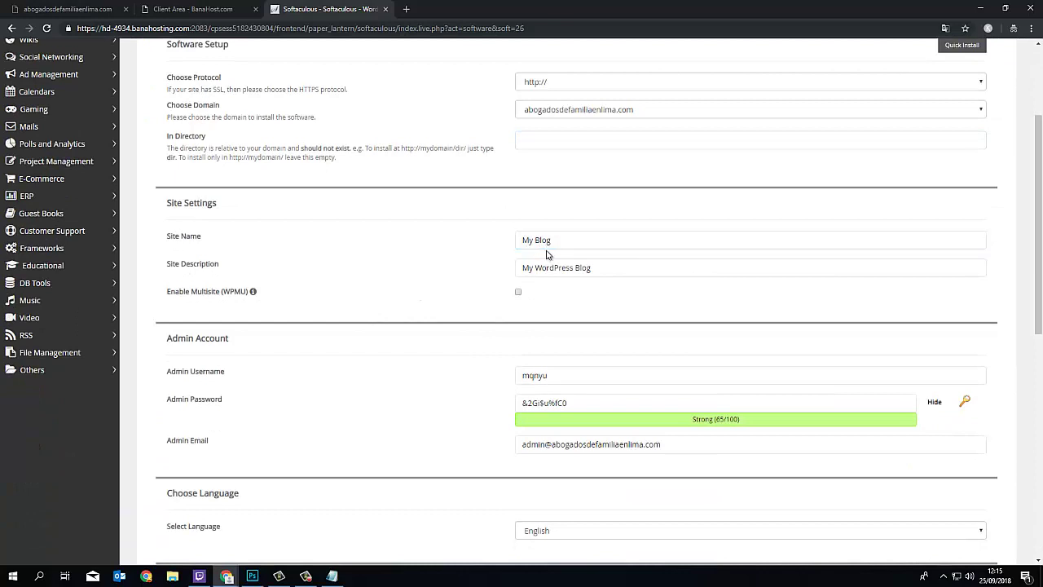
left_click(463, 263)
left_click(525, 239)
triple_click(538, 240)
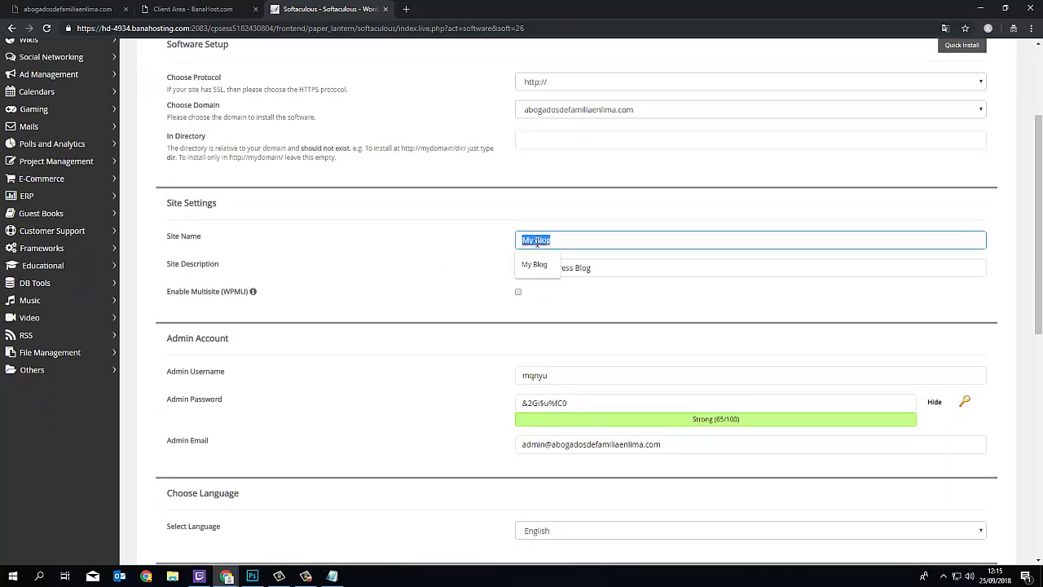
left_click(487, 251)
scroll(501, 248, "down", 1)
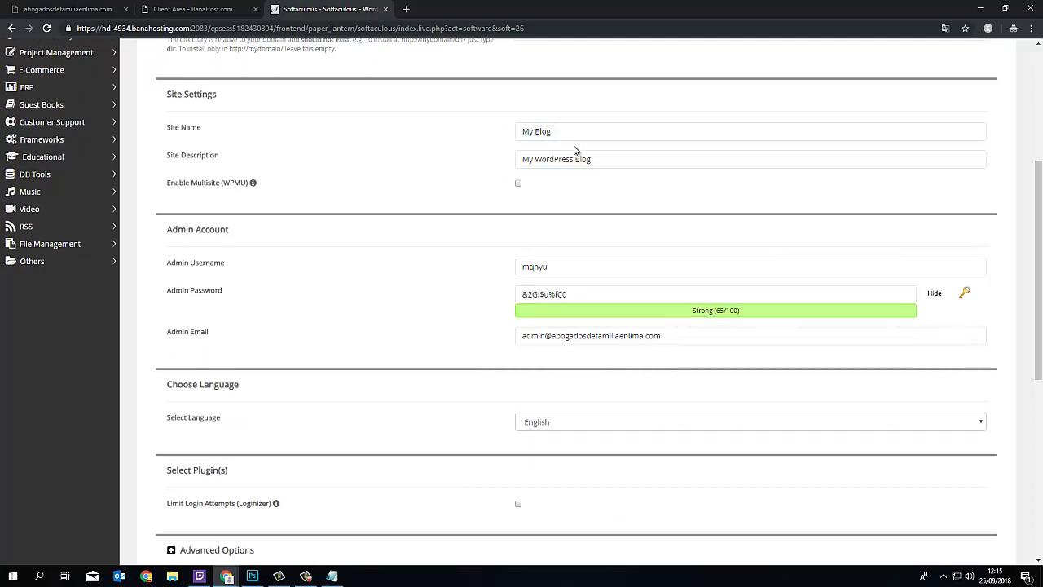
left_click(556, 131)
left_click(523, 161)
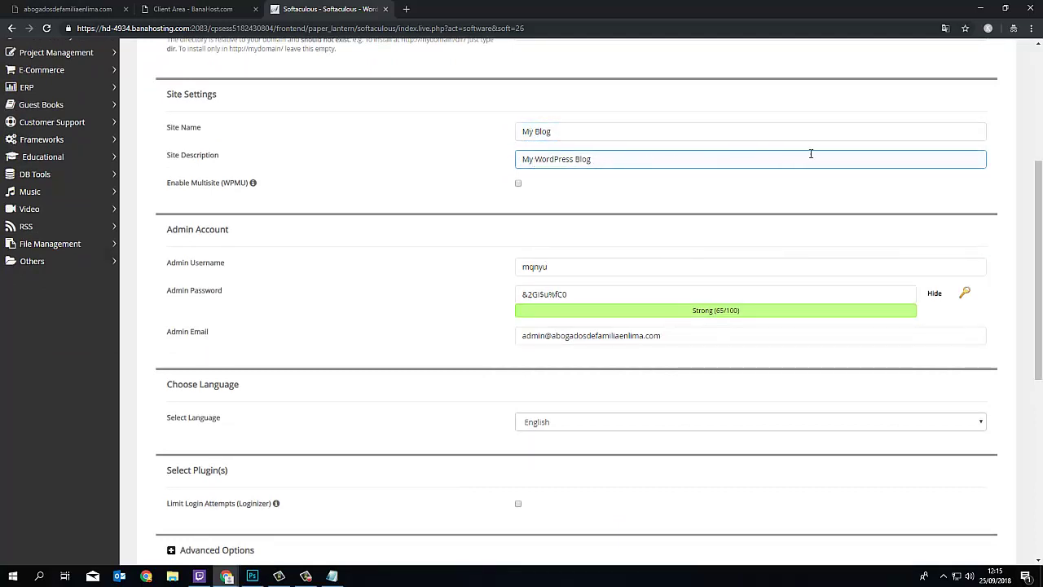
left_click(543, 239)
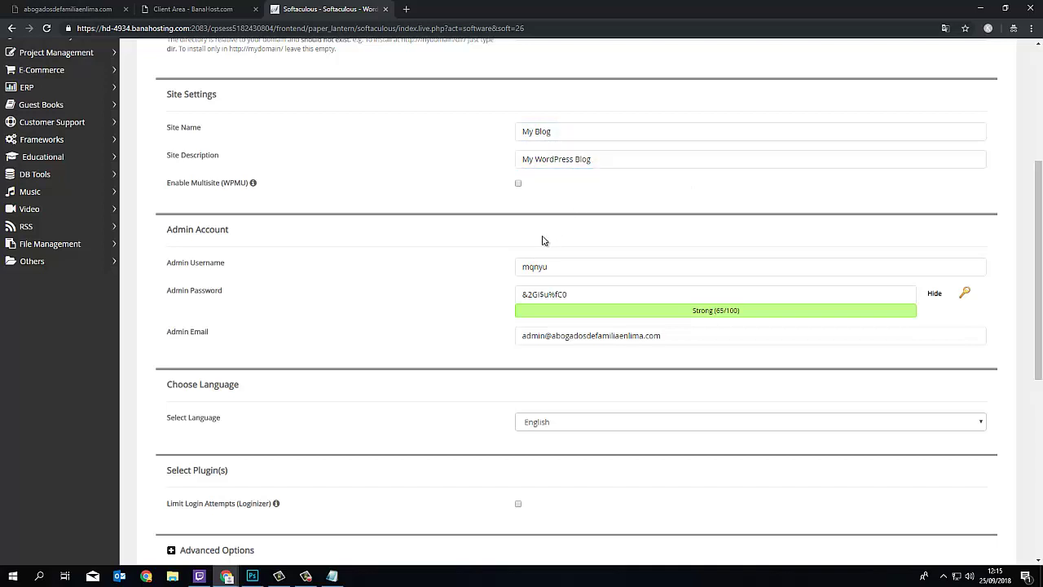
Replace the generated admin username and password with the user's own credentials.
scroll(516, 270, "down", 1)
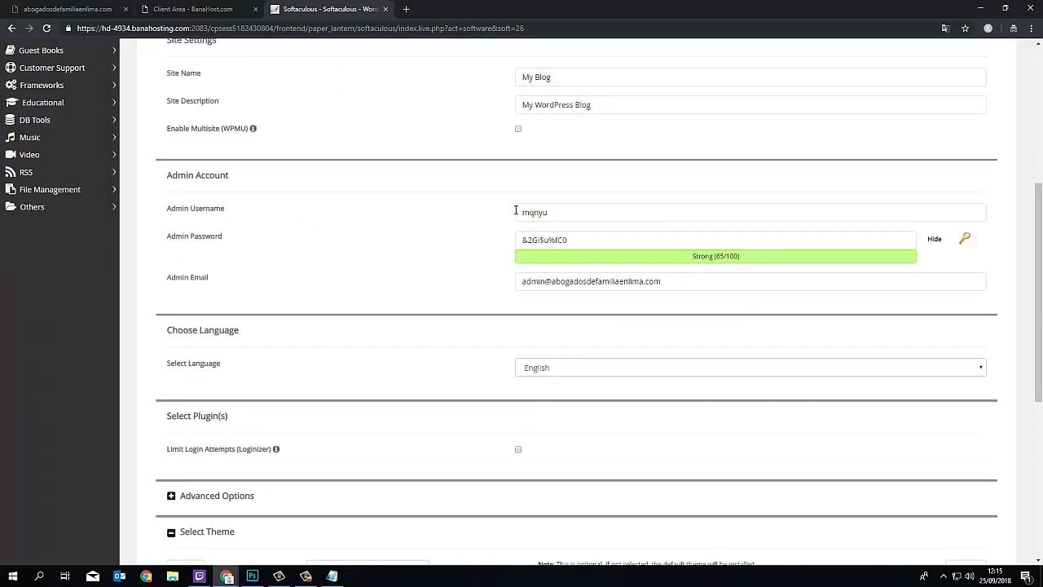
left_click_drag(517, 213, 552, 212)
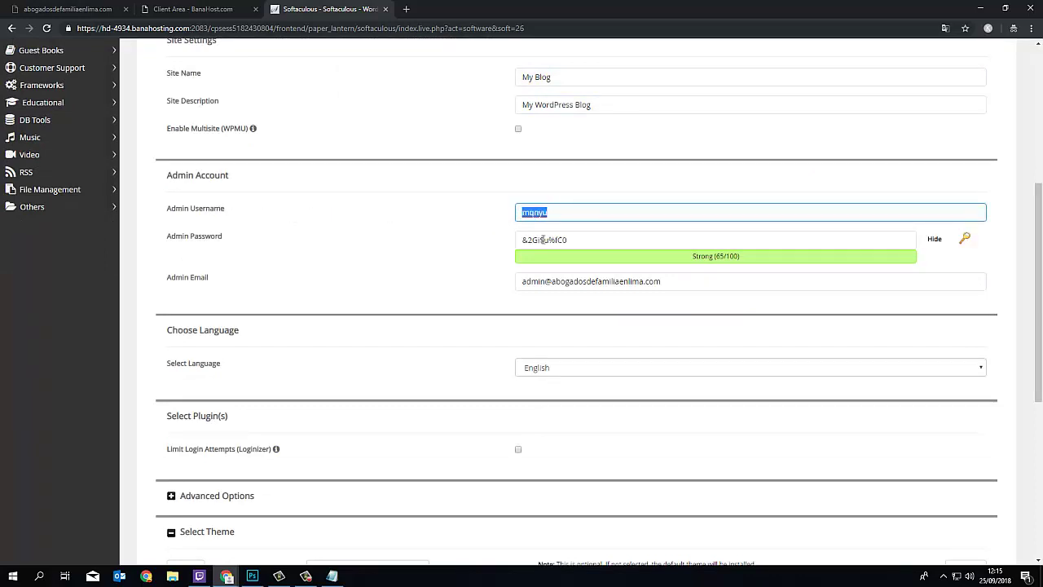
left_click_drag(572, 241, 518, 241)
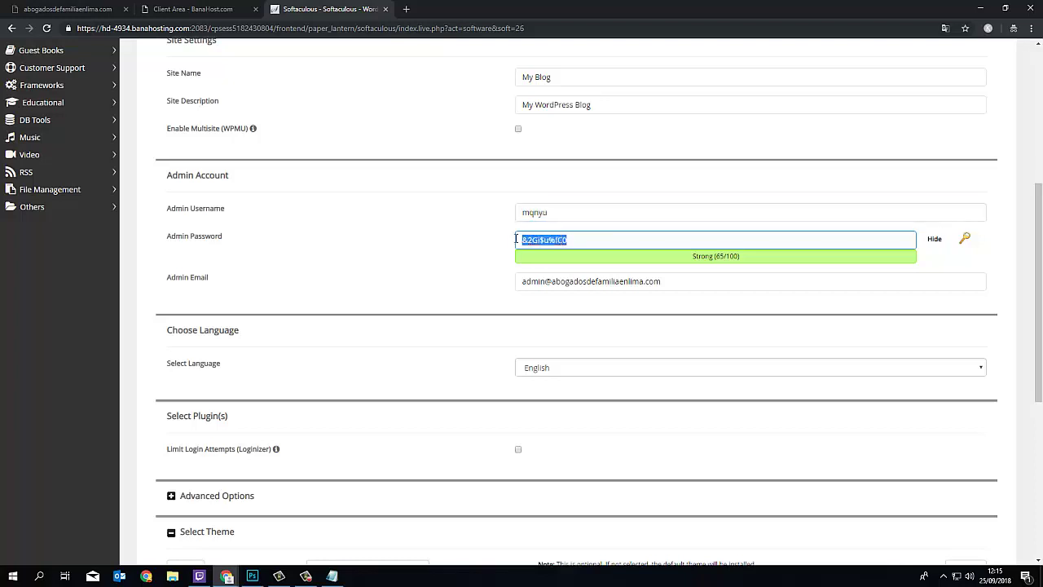
left_click(486, 241)
left_click(556, 214)
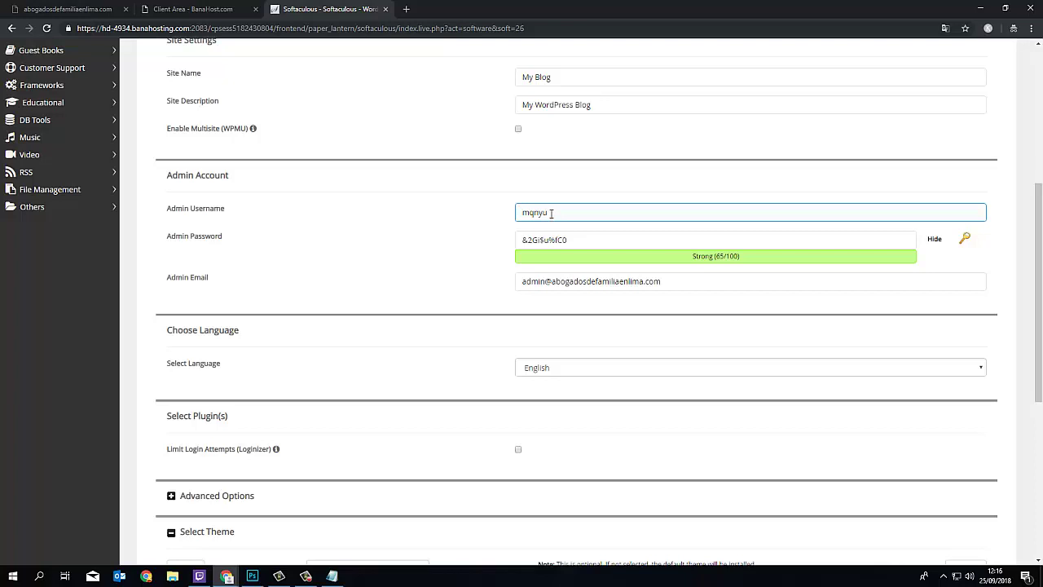
left_click_drag(552, 214, 523, 215)
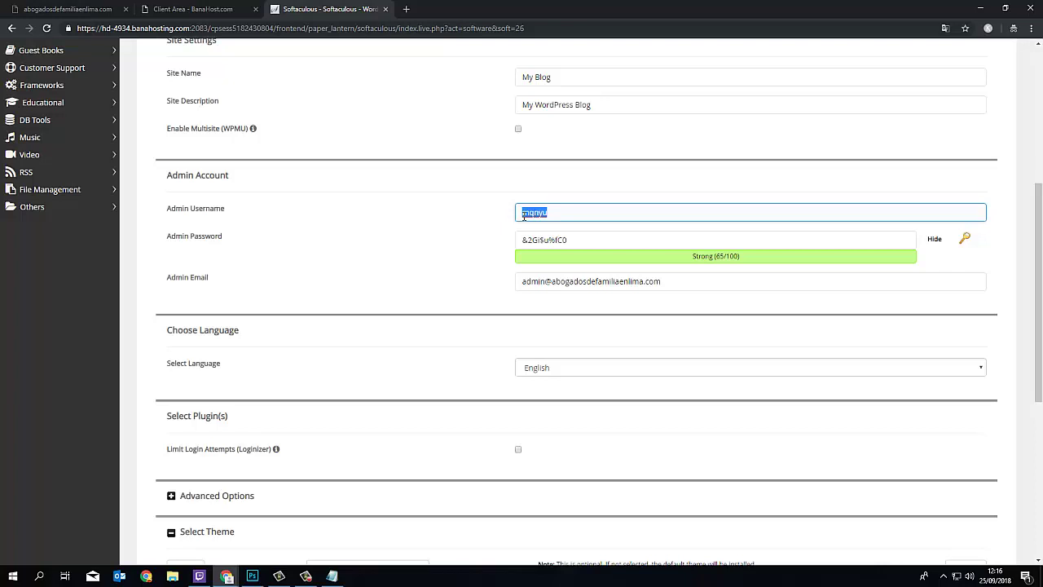
key("Tab")
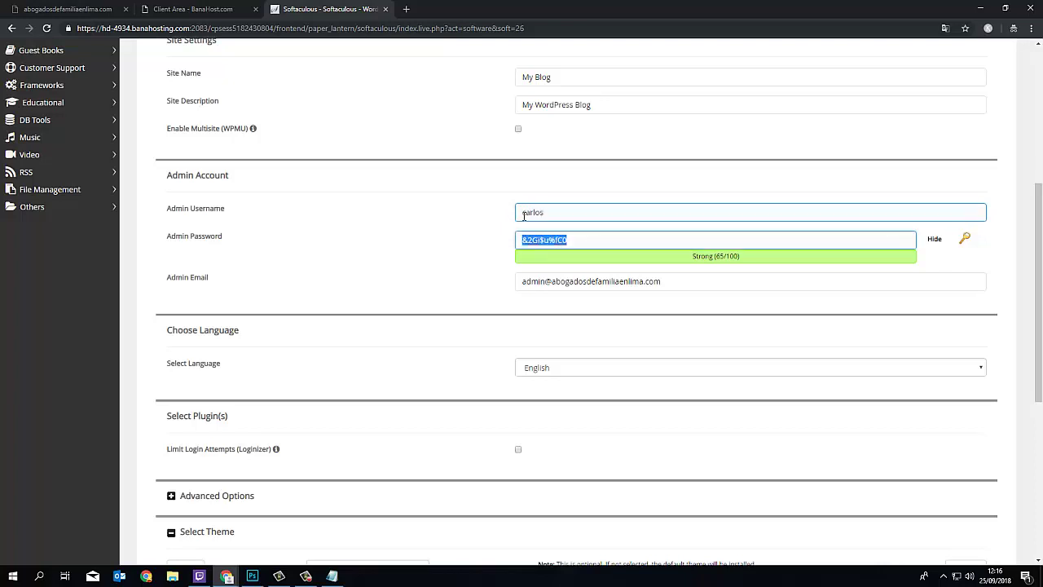
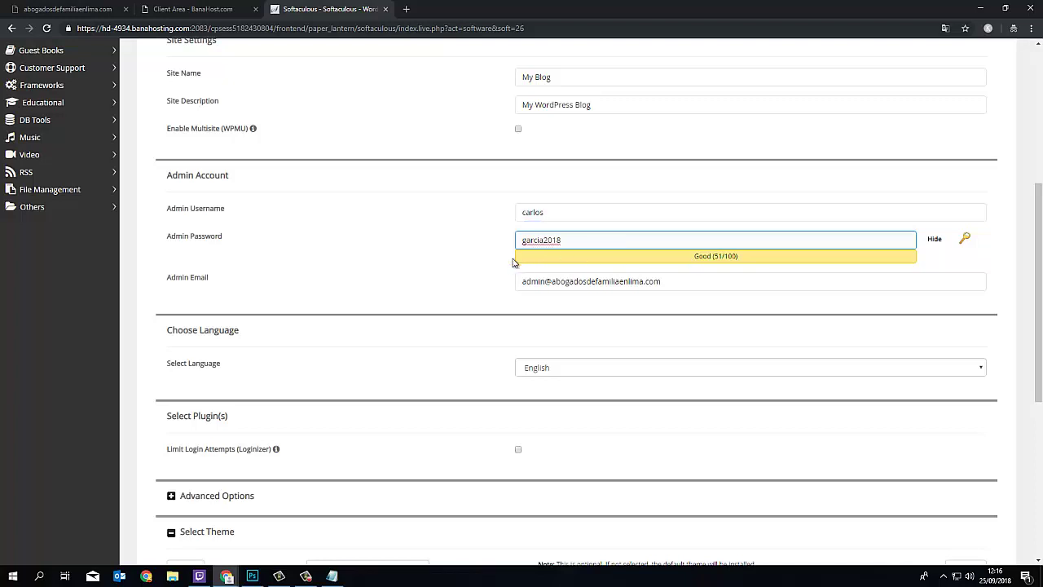
Review the admin username, password and email fields, leaving the new username selected.
left_click(534, 217)
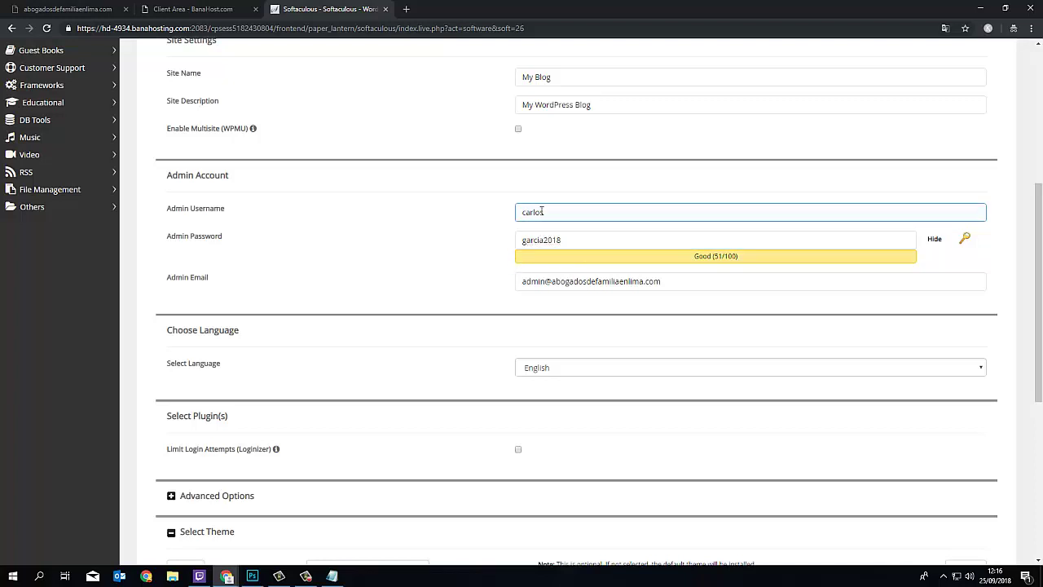
left_click(563, 237)
scroll(595, 253, "down", 1)
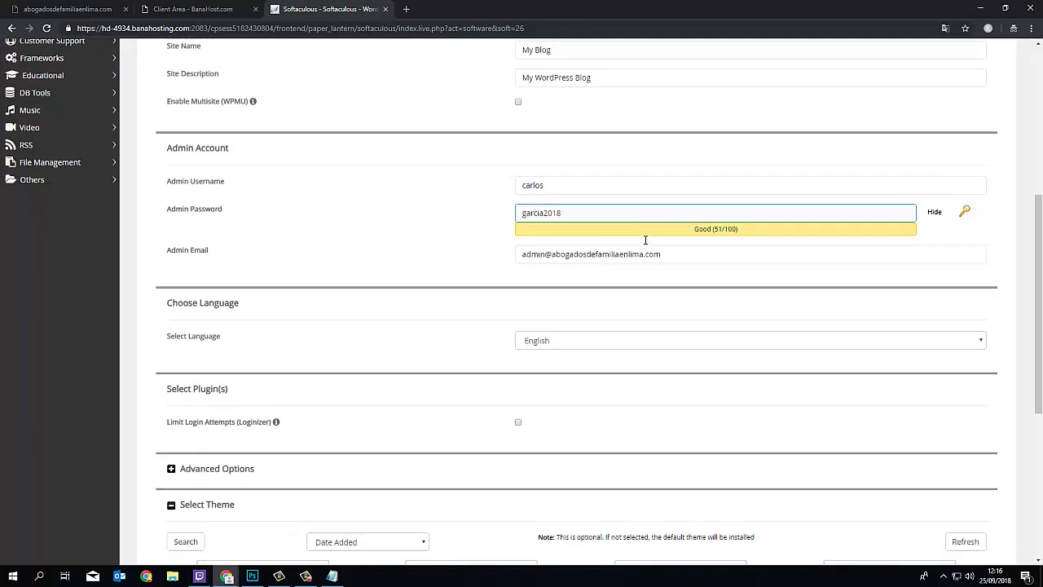
scroll(645, 237, "up", 1)
left_click(605, 275)
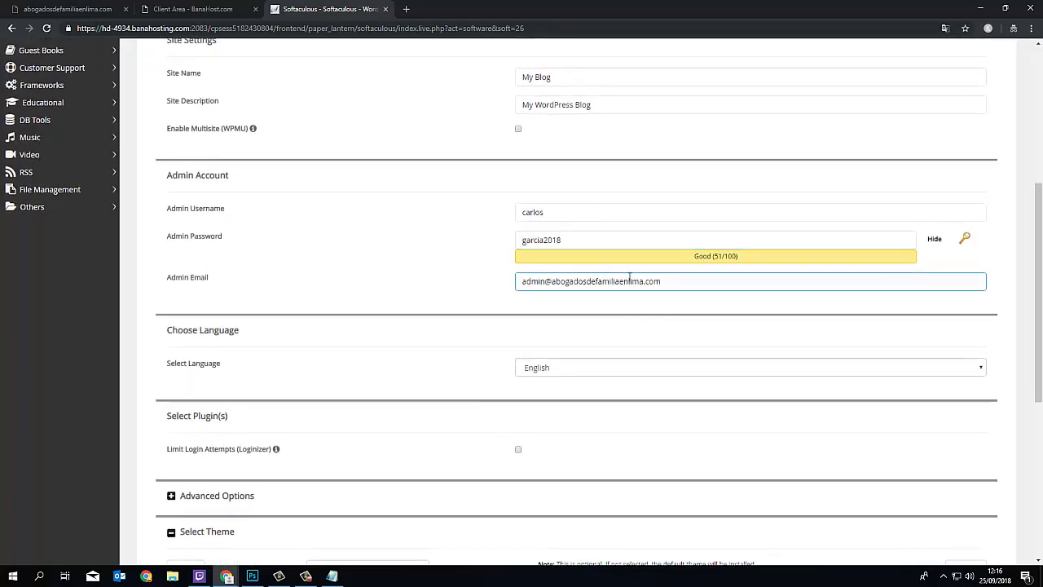
triple_click(624, 280)
double_click(530, 213)
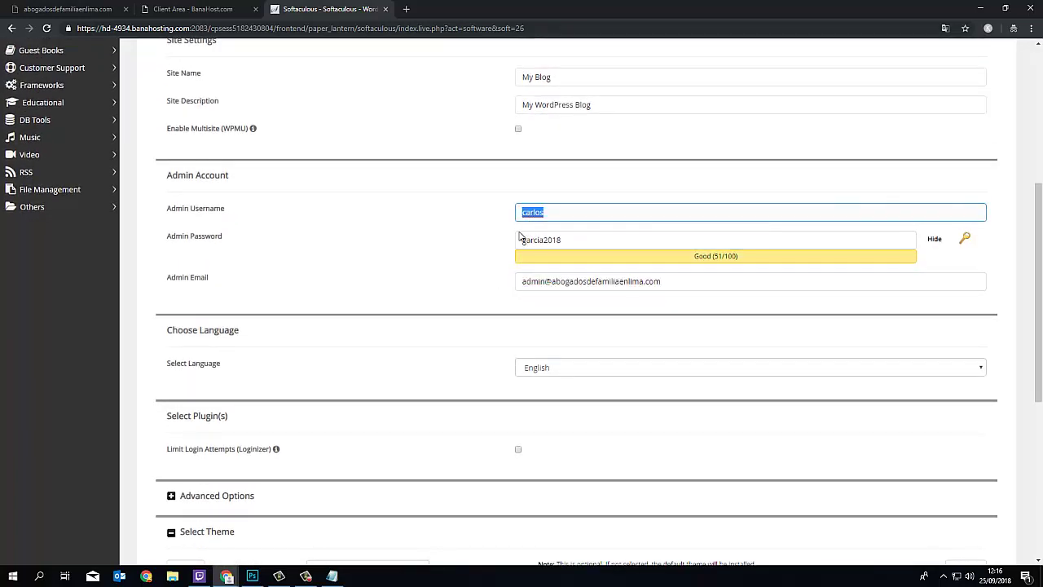
Add 'datos ftp' and 'datos wordpress' headings to the Notepad notes.
left_click(333, 576)
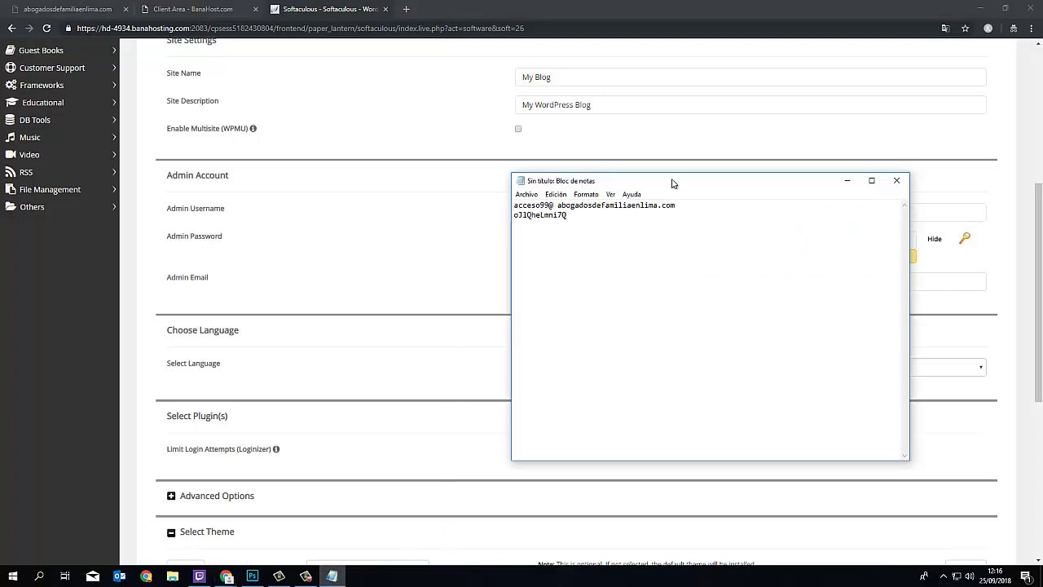
left_click_drag(676, 182, 835, 185)
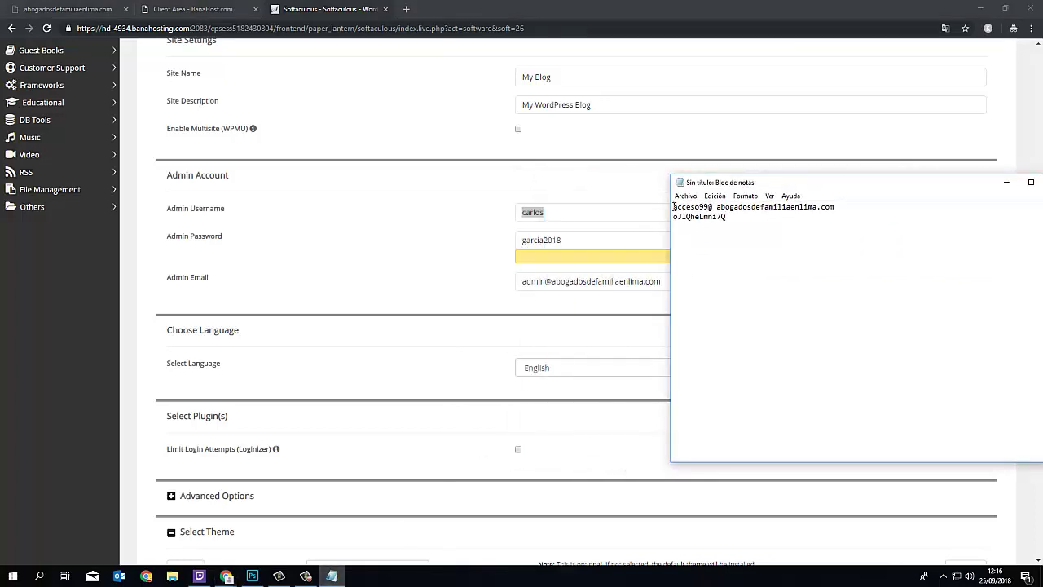
left_click(673, 206)
key("Return")
key("Up")
type("datos ftp")
key("ctrl+End")
key("Return")
type("datos wordpress")
key("Return")
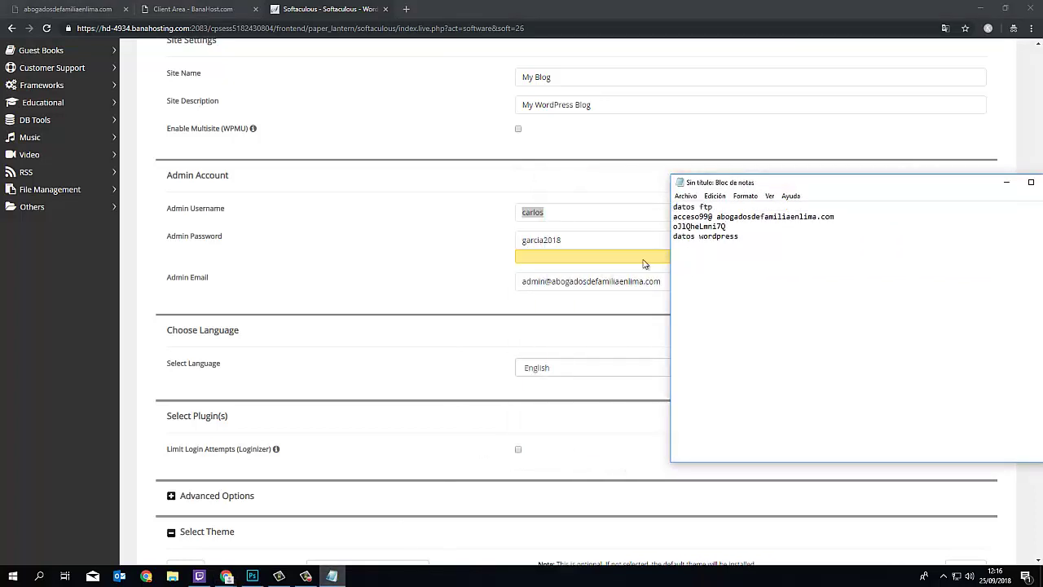
Copy the WordPress admin username from Softaculous into the notes.
double_click(540, 212)
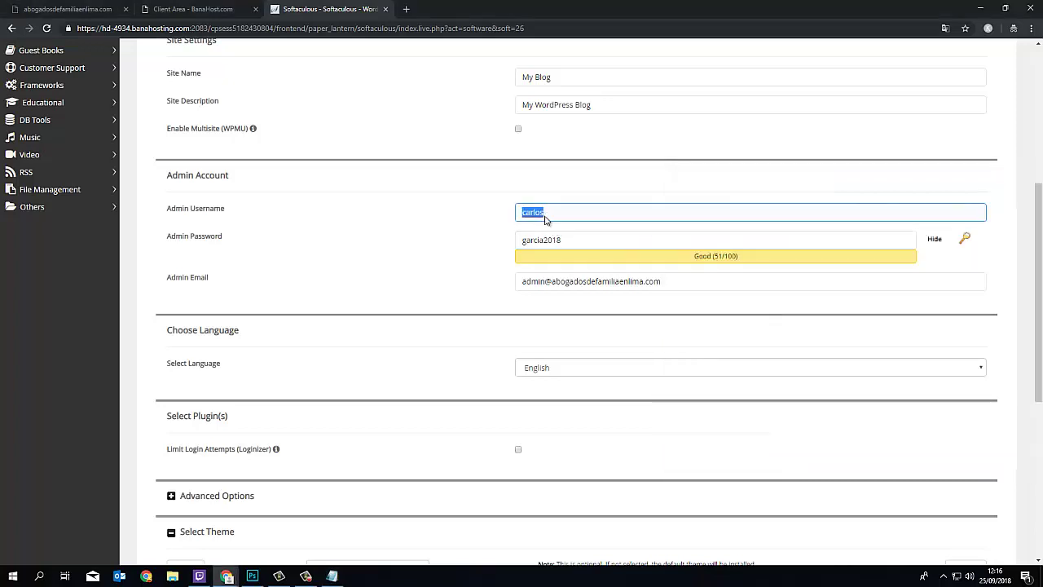
right_click(545, 216)
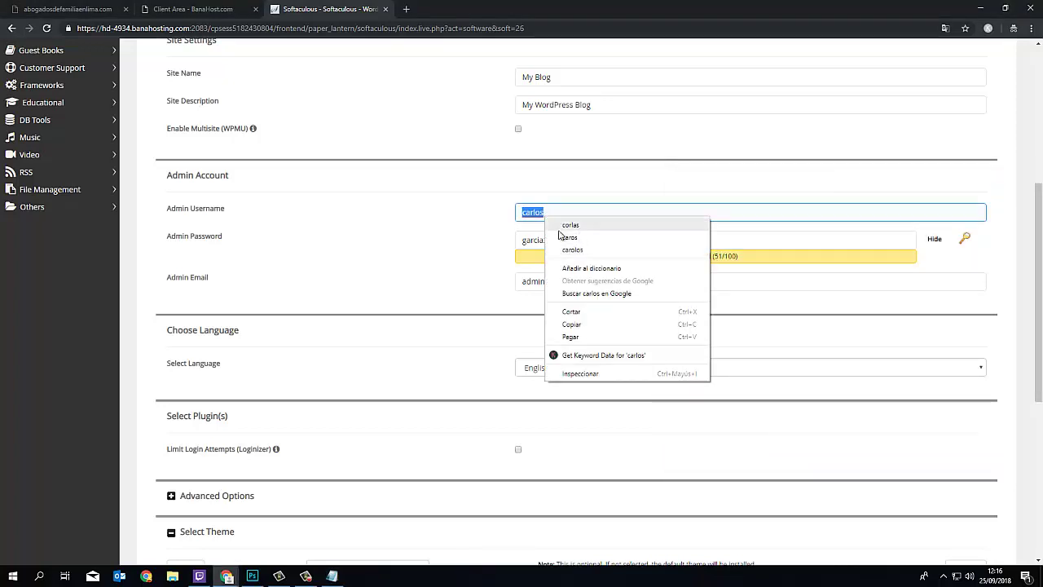
left_click(530, 211)
right_click(530, 211)
key("Escape")
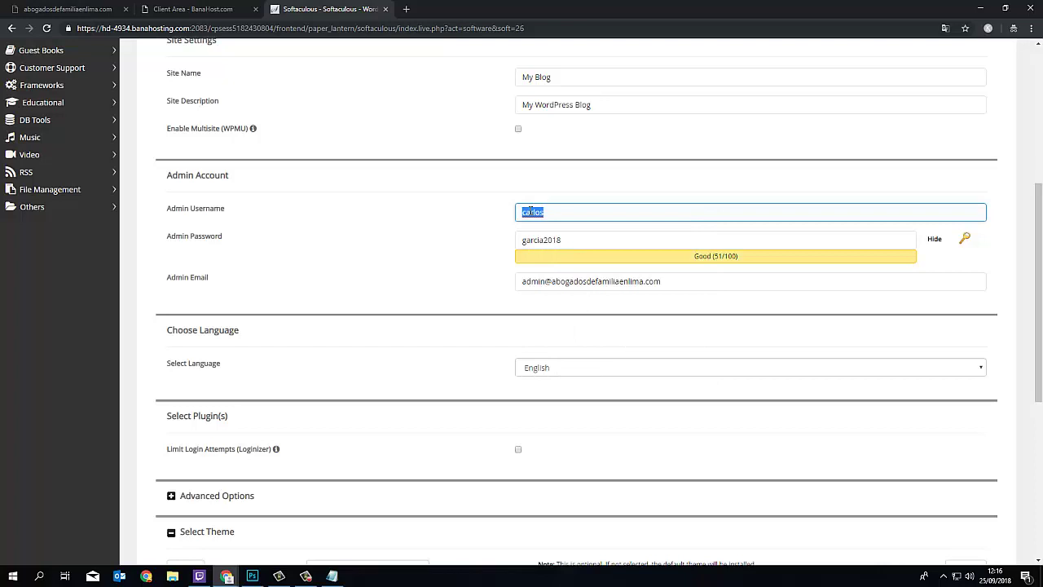
key("ctrl+c")
key("alt+Tab")
key("ctrl+v")
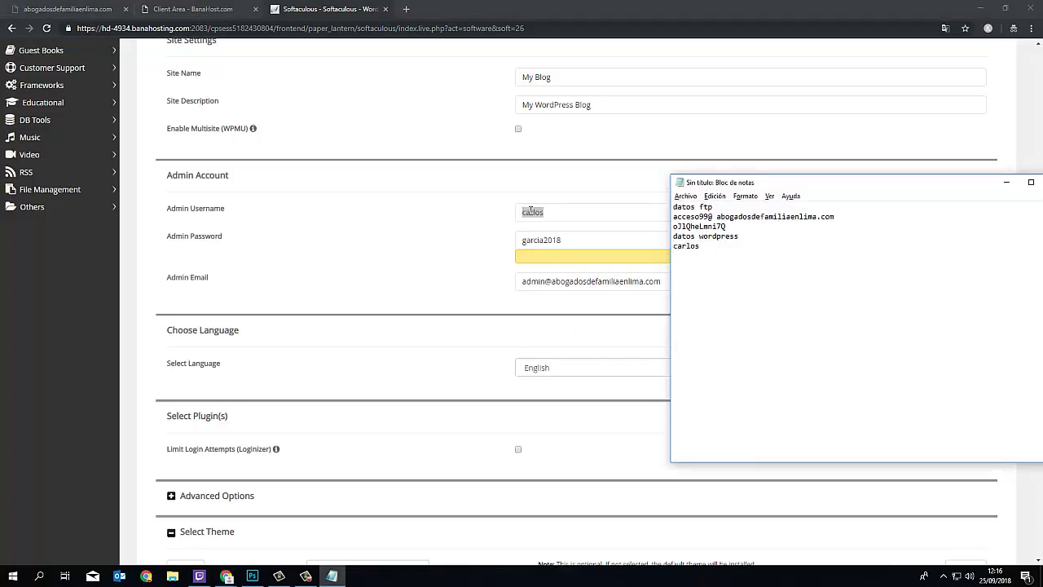
Copy the admin password into the notes on a new line below the username.
key("alt+Tab")
double_click(550, 239)
key("ctrl+c")
key("alt+Tab")
key("Return")
key("ctrl+v")
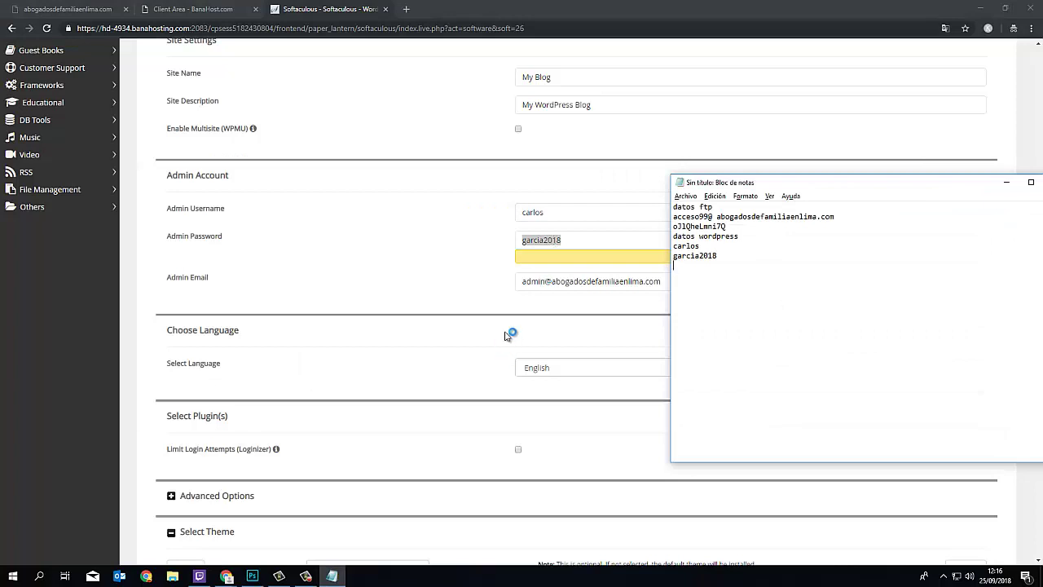
triple_click(559, 281)
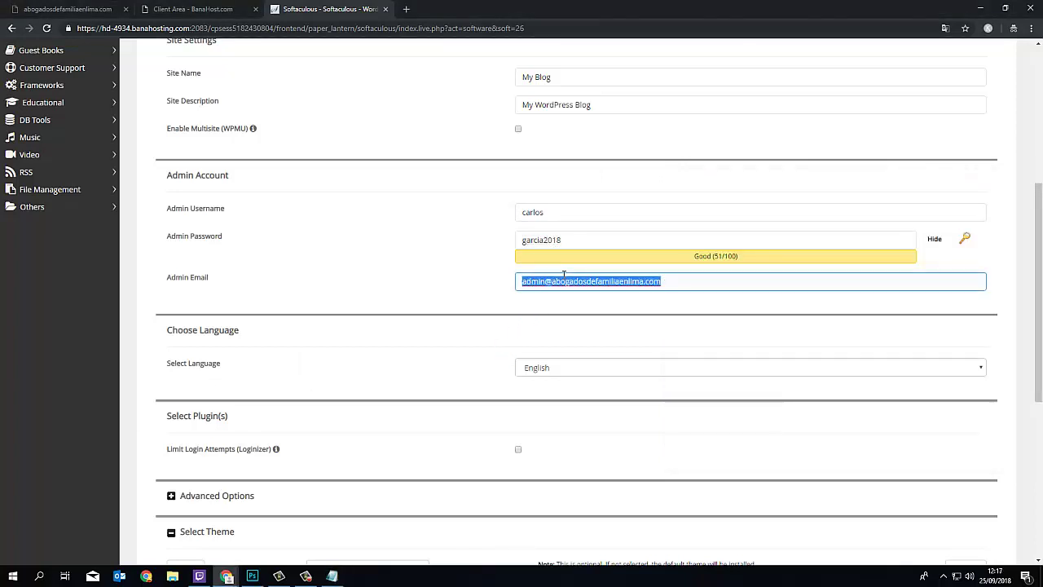
Replace the admin email with the suggested personal address and copy it.
type("m")
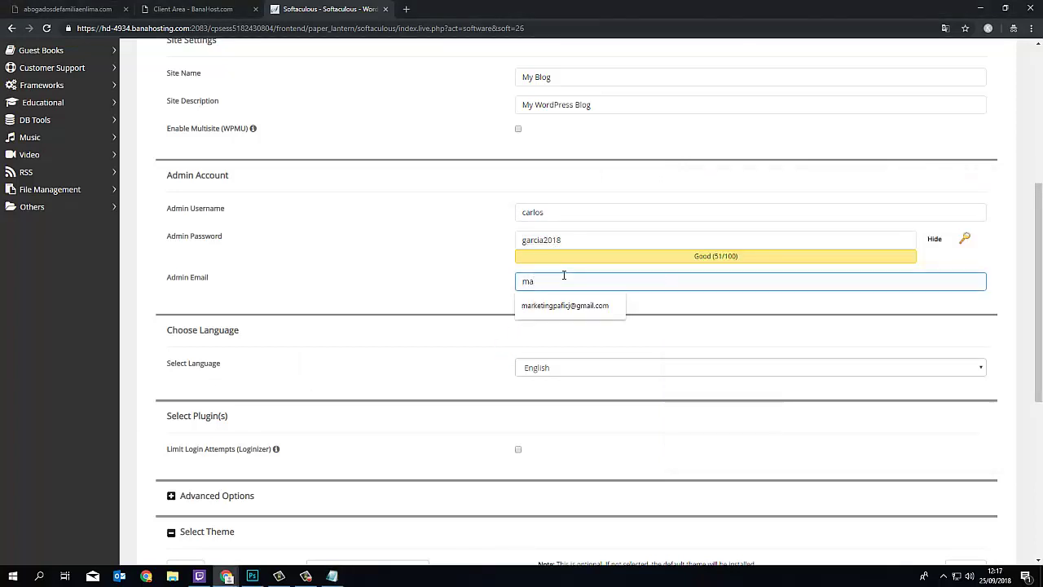
type("a")
key("Down")
key("Return")
triple_click(564, 278)
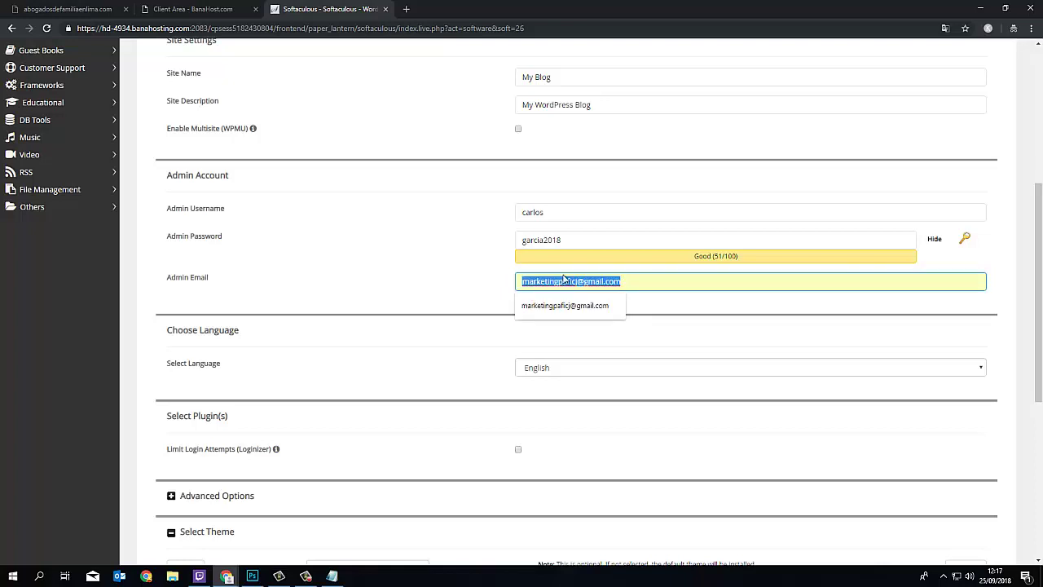
right_click(563, 282)
left_click(596, 316)
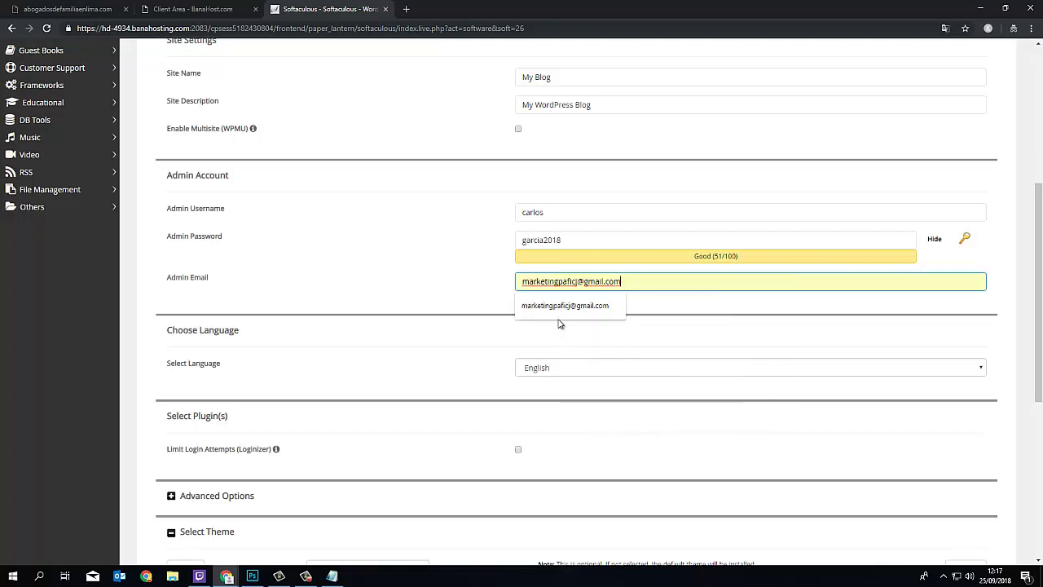
Switch to the notes and back to the installer form, scrolling further down.
left_click(566, 238)
left_click(546, 212)
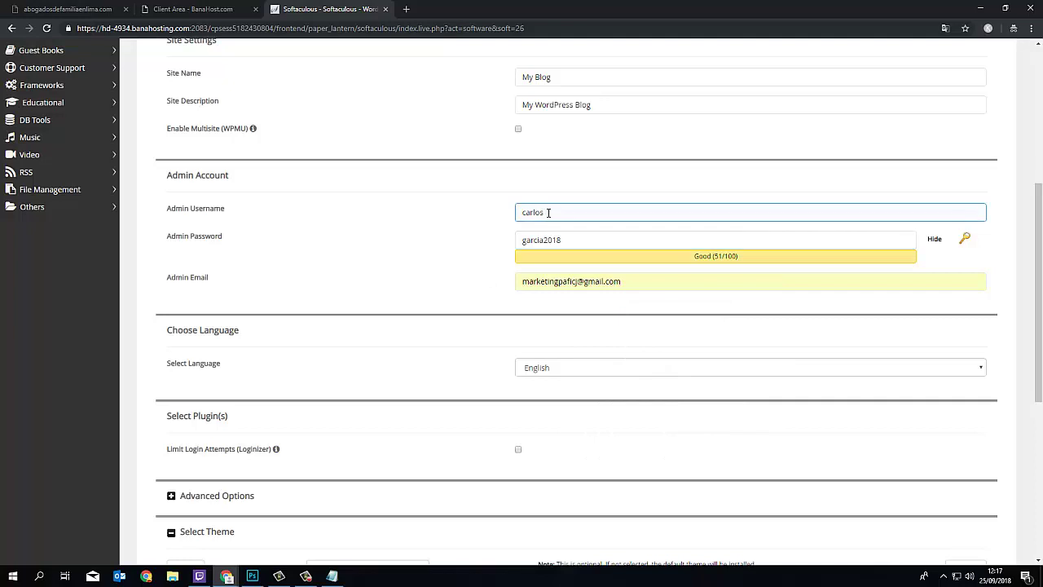
left_click(574, 237)
key("alt+Tab")
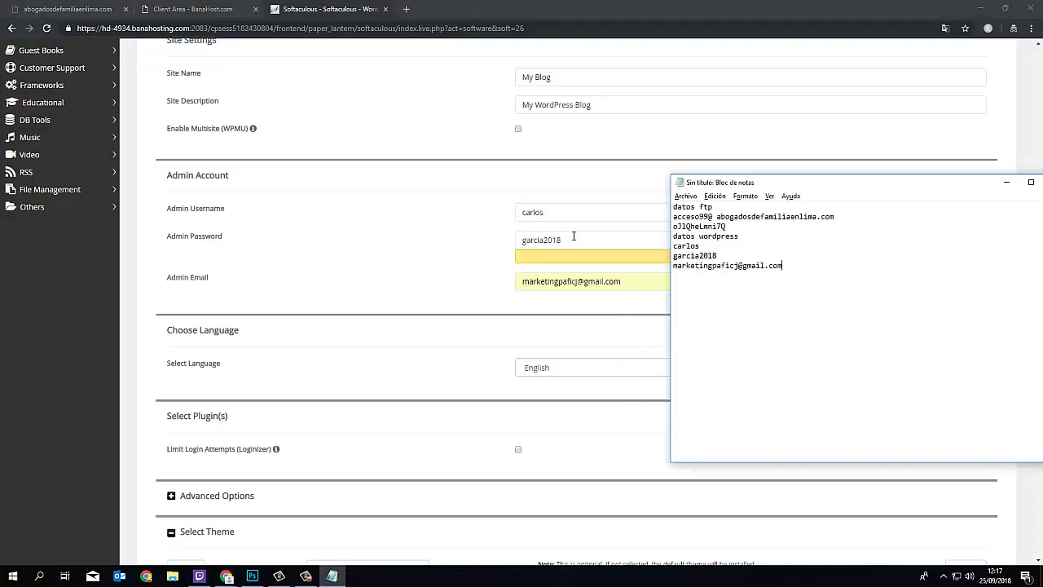
left_click(497, 274)
left_click(545, 282)
scroll(284, 291, "down", 2)
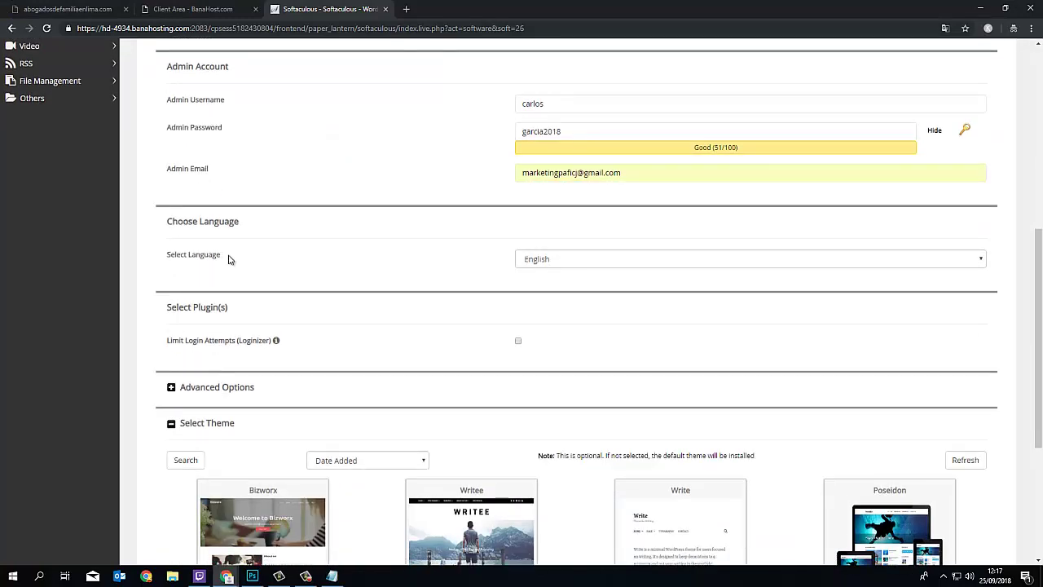
Set the WordPress site language to Spanish.
left_click(553, 262)
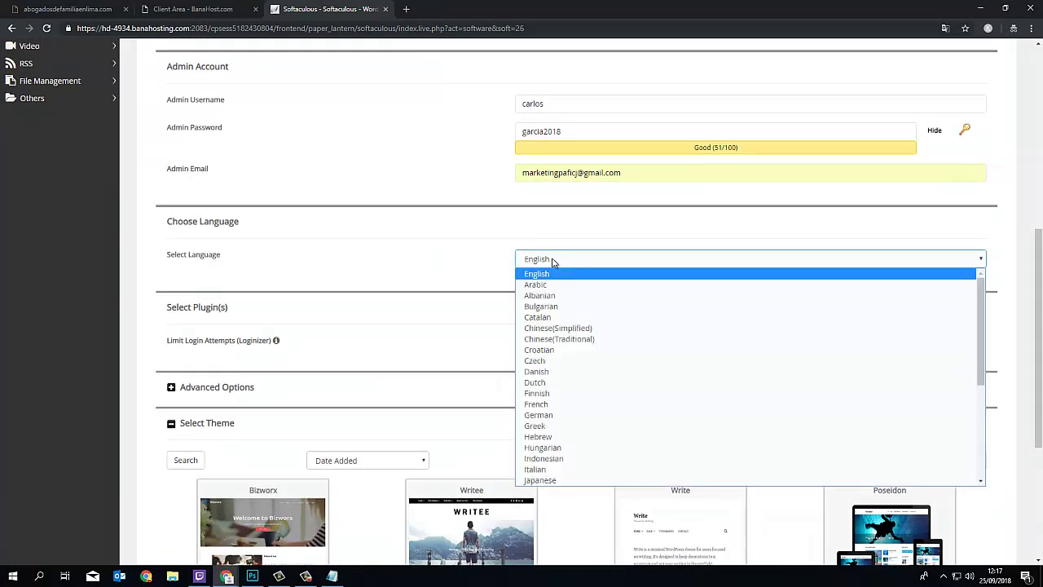
key("s")
key("p")
key("Return")
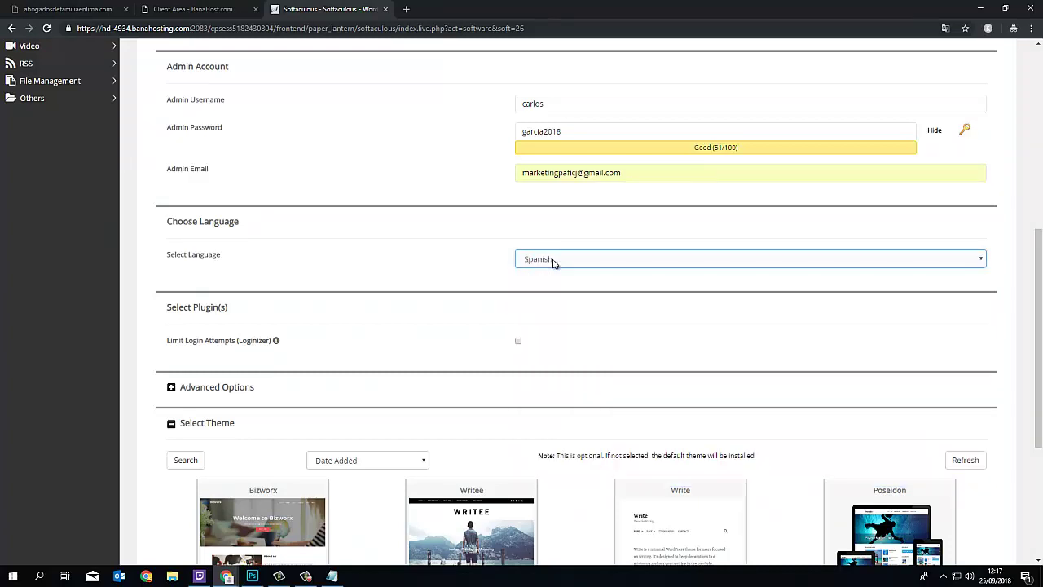
scroll(478, 256, "down", 1)
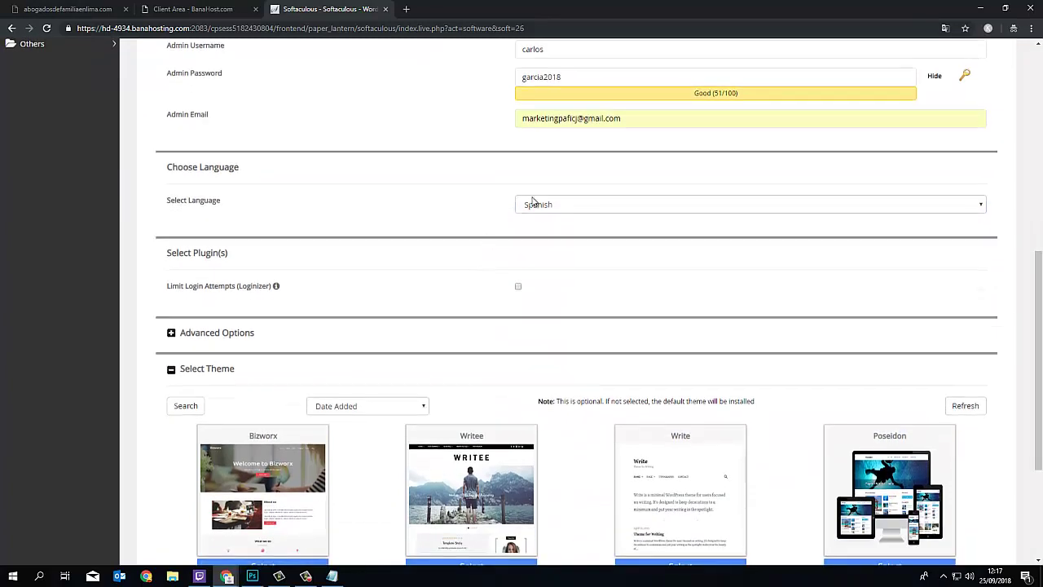
scroll(386, 233, "down", 1)
scroll(268, 245, "up", 1)
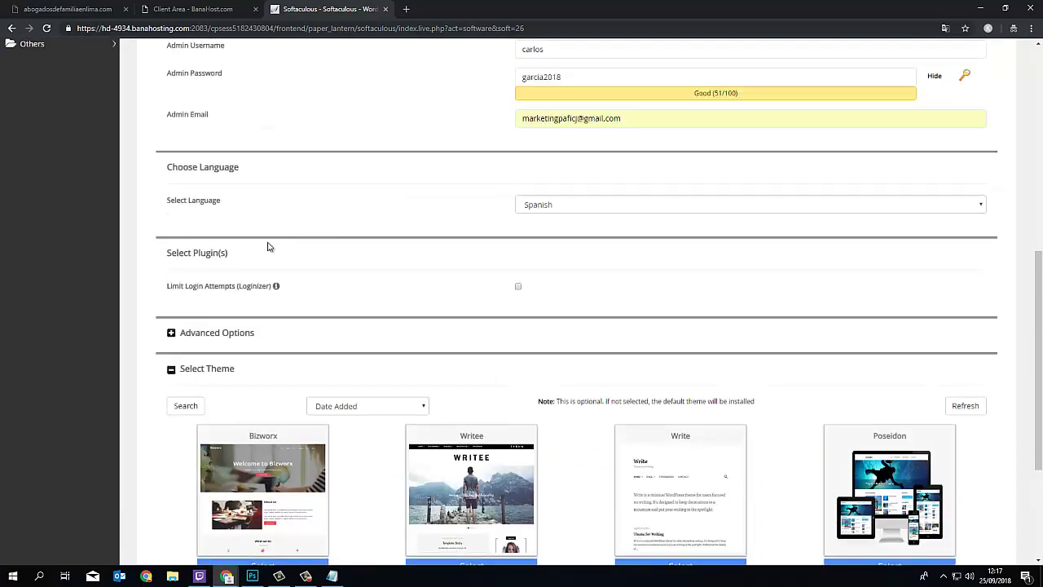
In Advanced Options, set database name jyut88 and table prefix ihjy76_.
left_click(204, 334)
scroll(342, 297, "down", 2)
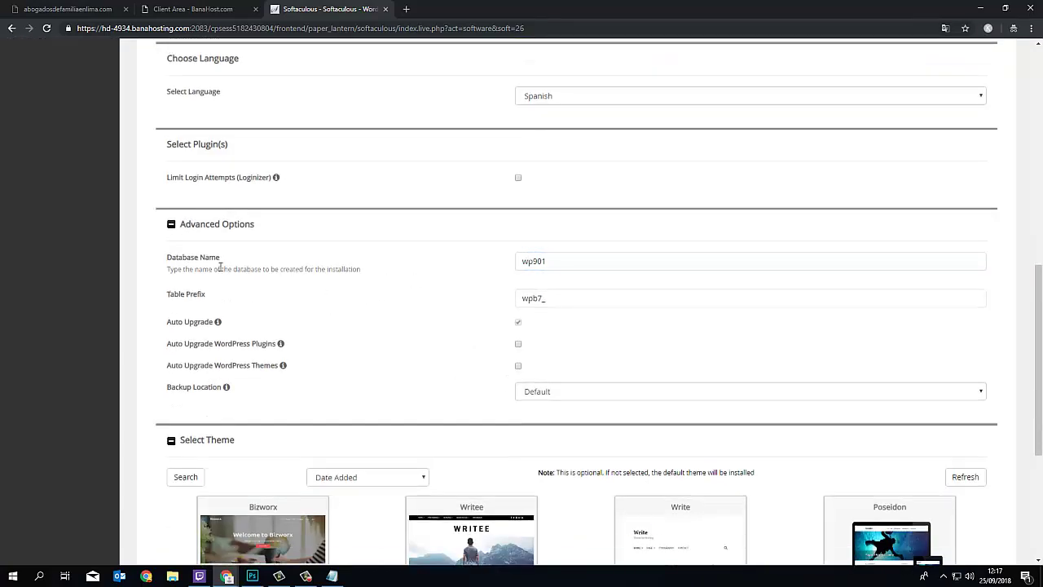
scroll(245, 267, "up", 1)
scroll(248, 269, "up", 1)
left_click(554, 372)
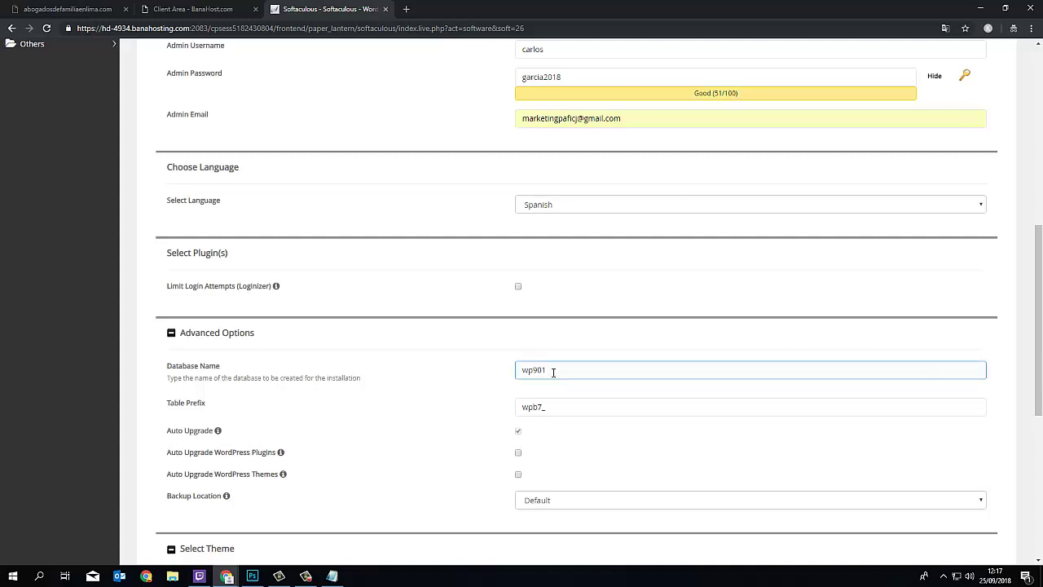
double_click(538, 372)
key("BackSpace")
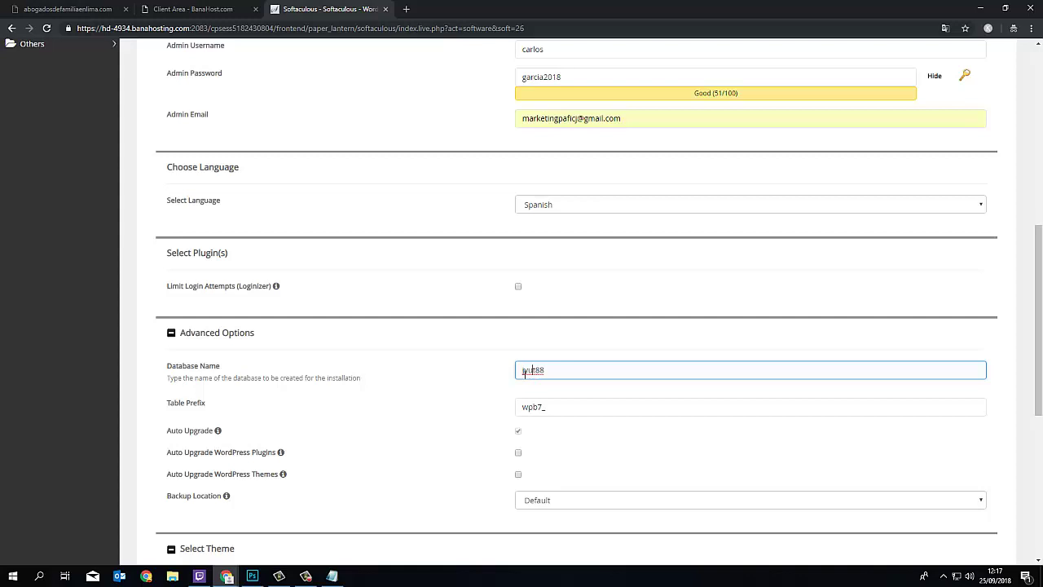
left_click(549, 407)
double_click(538, 407)
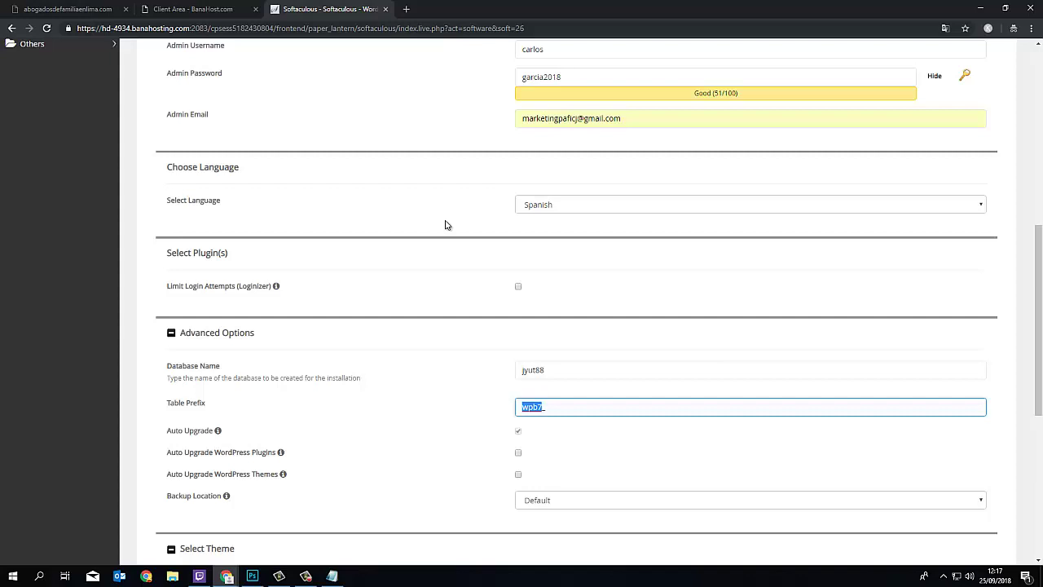
type("ihjy76_")
scroll(552, 228, "down", 2)
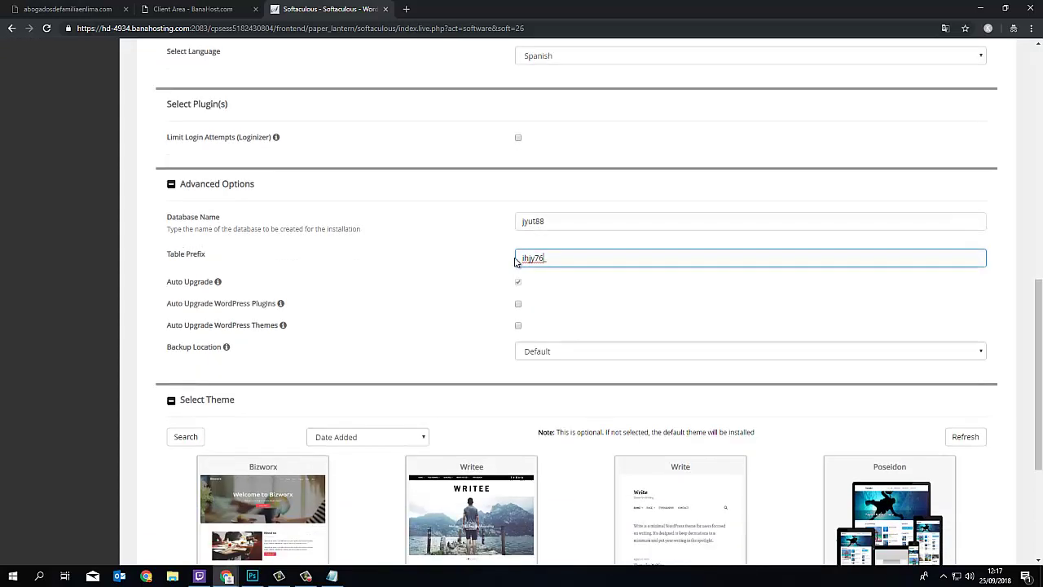
scroll(515, 260, "down", 3)
scroll(422, 285, "up", 2)
scroll(423, 275, "down", 2)
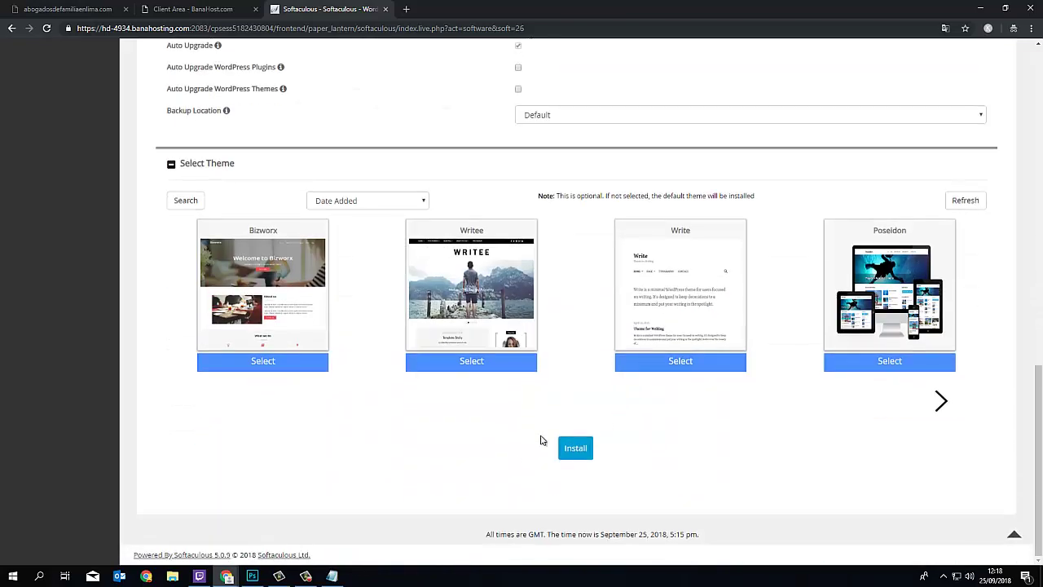
Launch the WordPress installation on abogadosdefamiliaenlima.com.
left_click(576, 449)
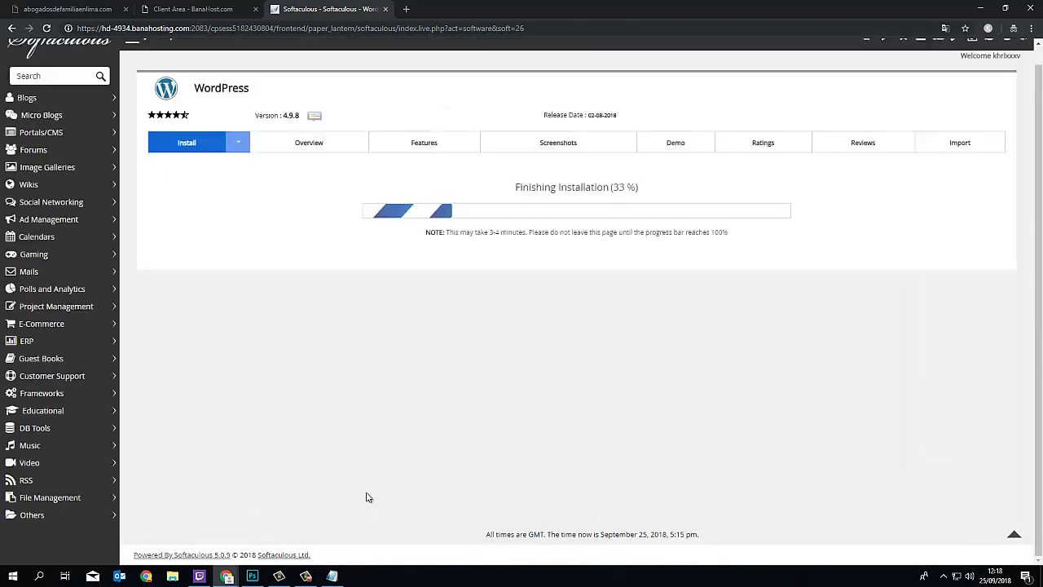